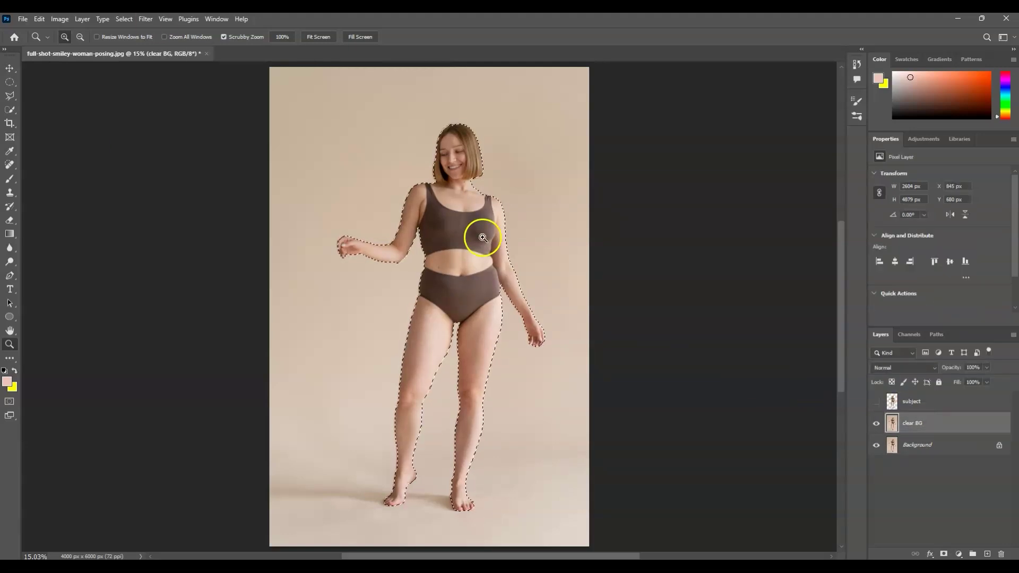
# - Finish the earlier Liquify touches on the right waist and inner thigh
pyautogui.click(39, 19)
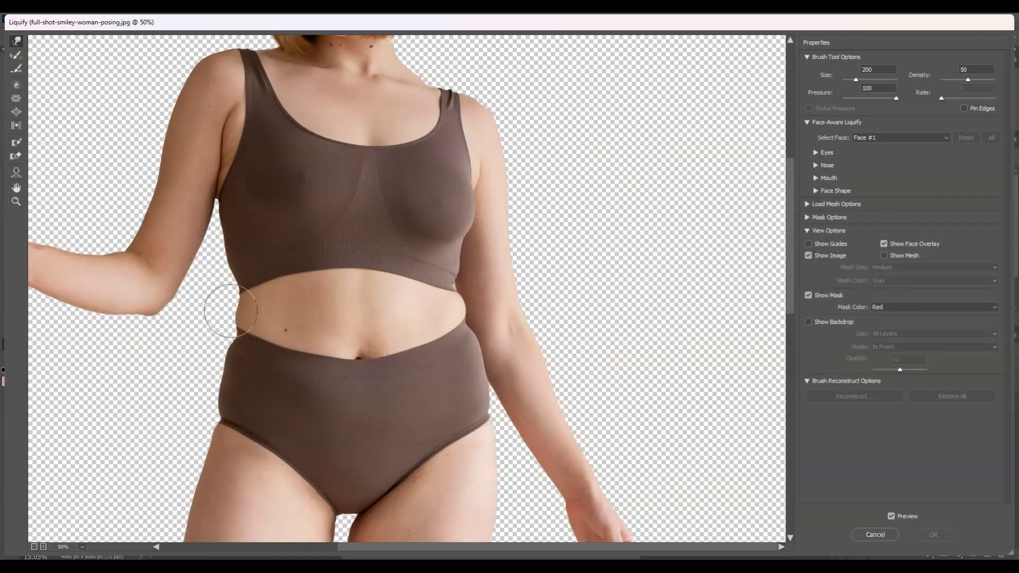
pyautogui.moveTo(462, 303)
pyautogui.mouseDown()
pyautogui.moveTo(342, 411)
pyautogui.moveTo(464, 339)
pyautogui.moveTo(450, 295)
pyautogui.mouseUp()
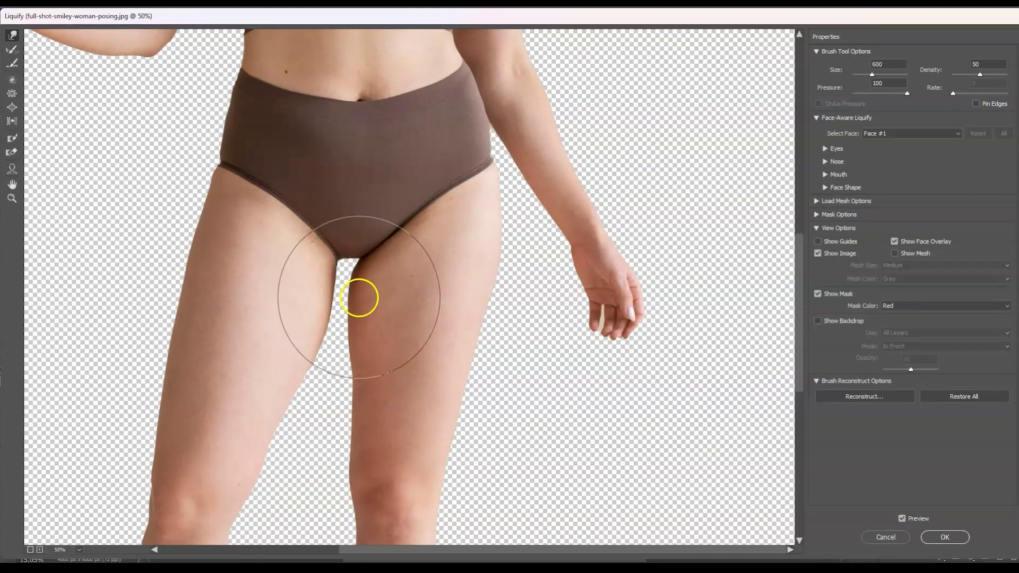
pyautogui.moveTo(359, 298); pyautogui.dragTo(352, 317)
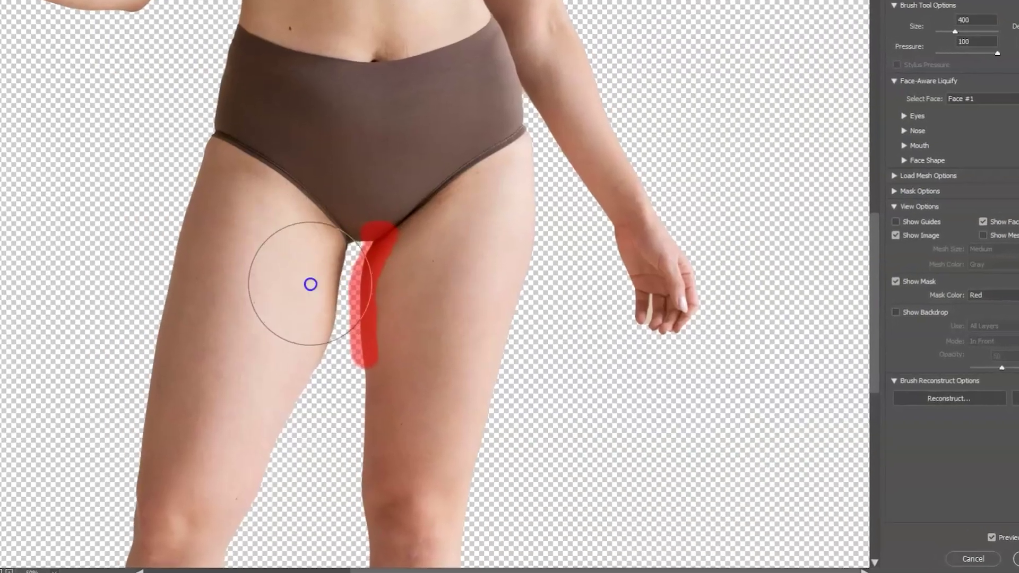
pyautogui.hotkey('ctrl', '-')
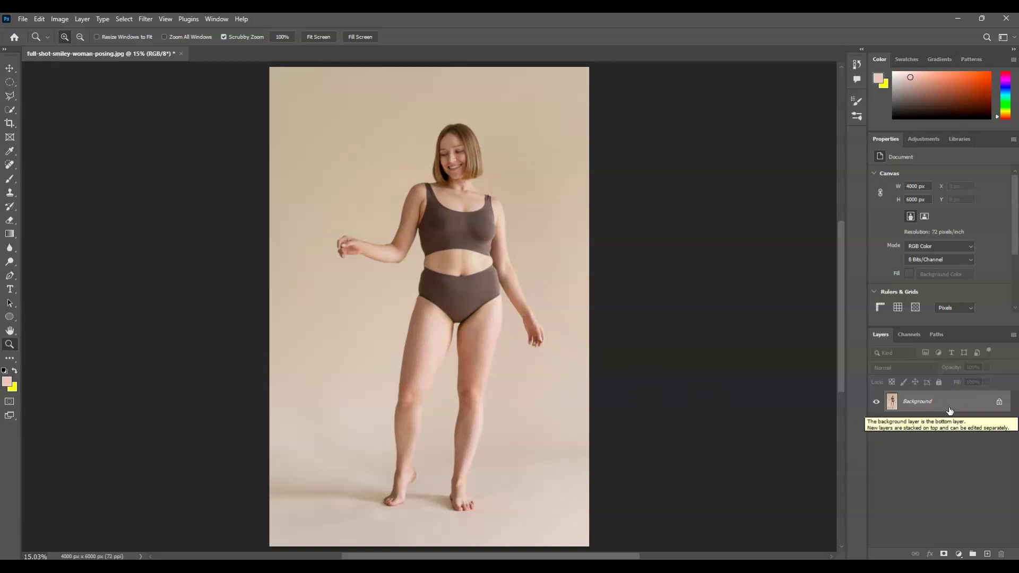
# - Duplicate the Background with Ctrl+J and rename the copy 'clear BG'
pyautogui.hotkey('ctrl', 'j')
pyautogui.click(956, 488)
pyautogui.click(915, 404)
pyautogui.doubleClick(915, 405)
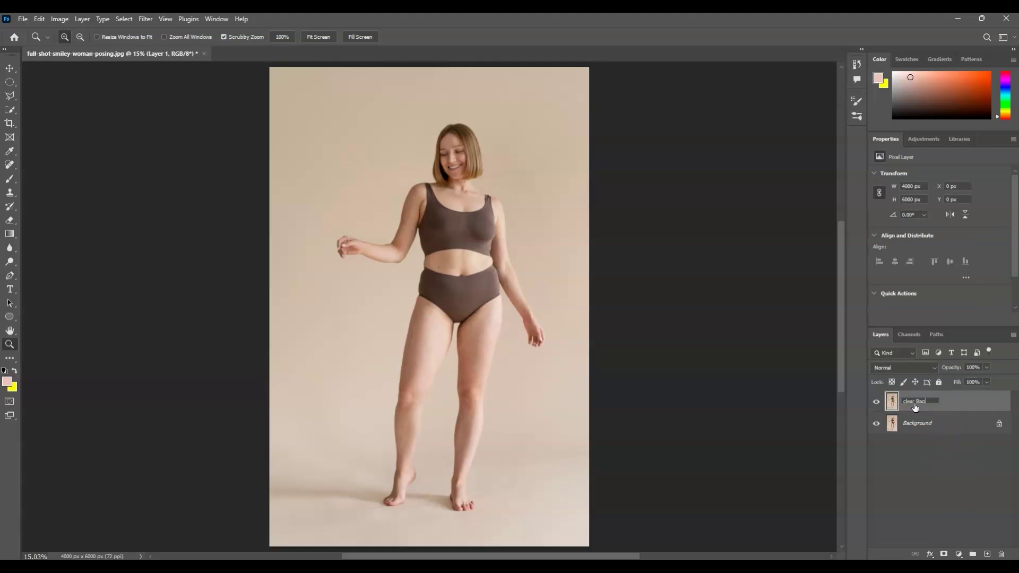
pyautogui.write('clear BG')
pyautogui.click(918, 446)
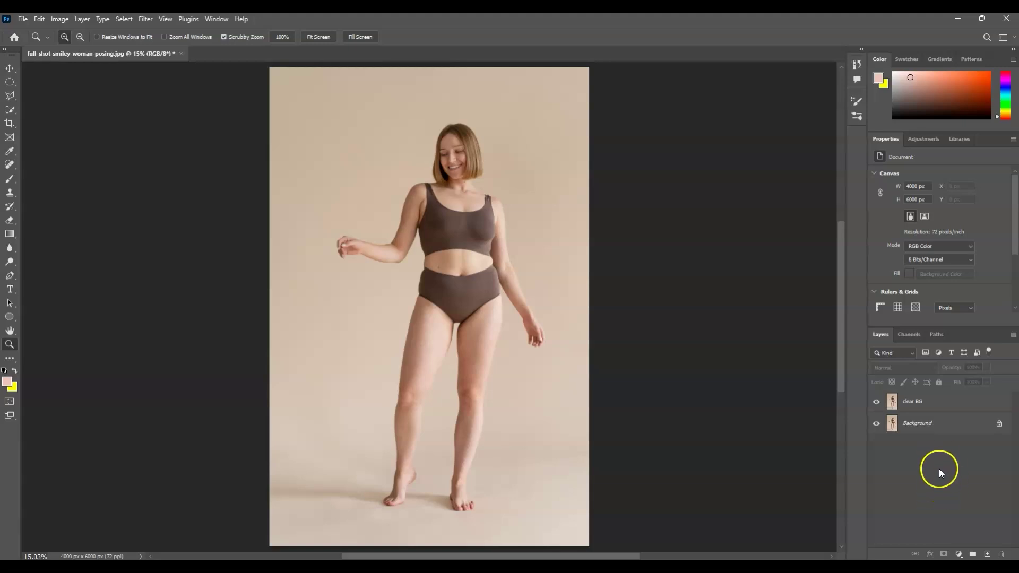
pyautogui.click(923, 408)
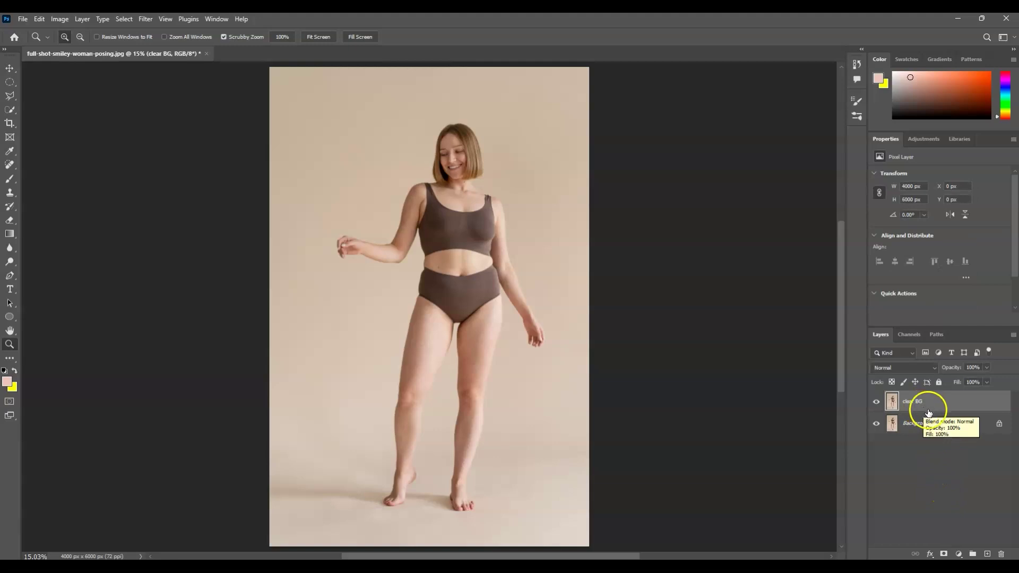
# - Select the woman with Select > Subject and copy her onto a new layer
pyautogui.click(123, 19)
pyautogui.click(159, 145)
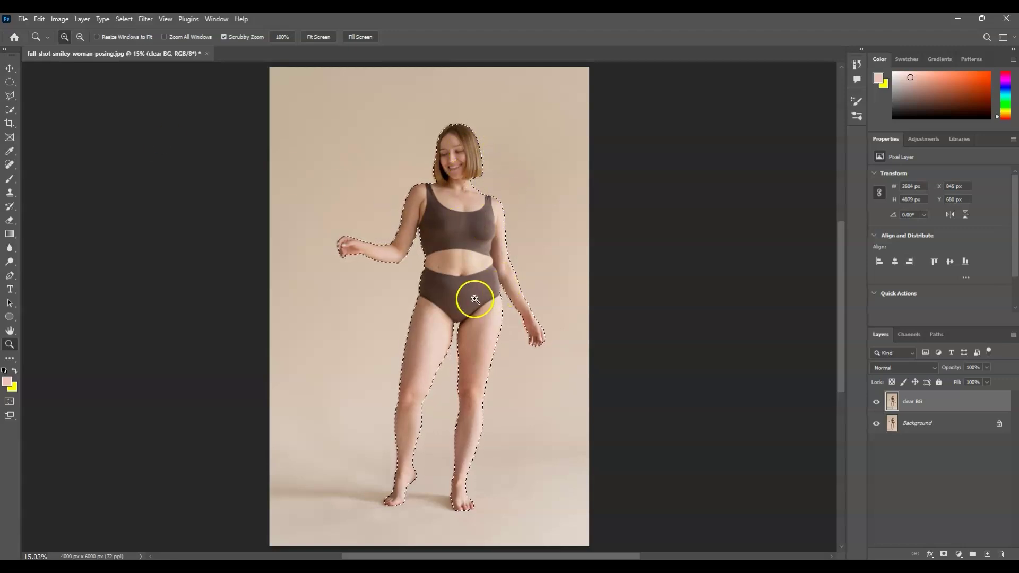
pyautogui.hotkey('ctrl', 'j')
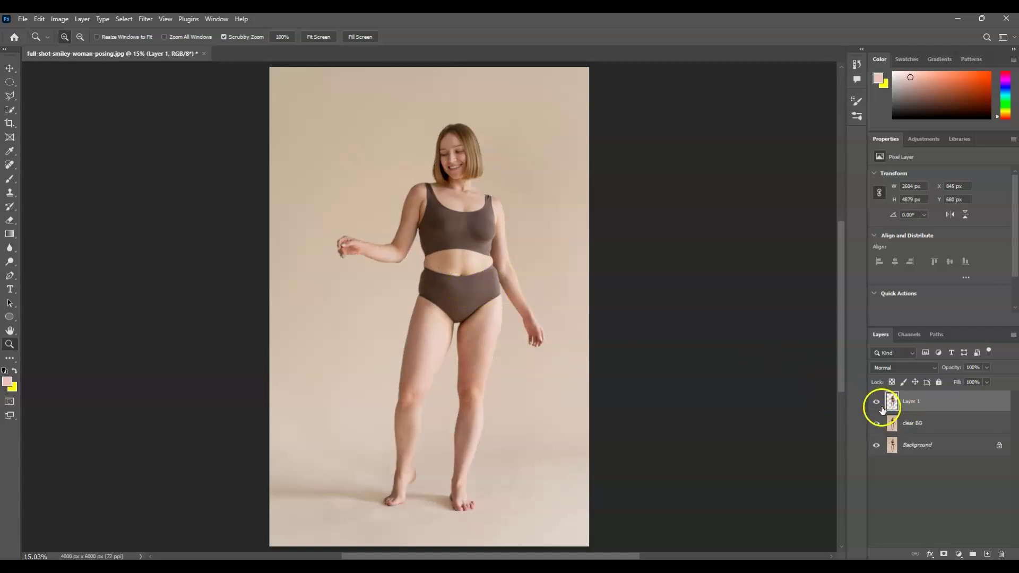
# - Rename the new layer 'subject' and hide it
pyautogui.click(912, 405)
pyautogui.doubleClick(911, 405)
pyautogui.click(938, 479)
pyautogui.click(876, 402)
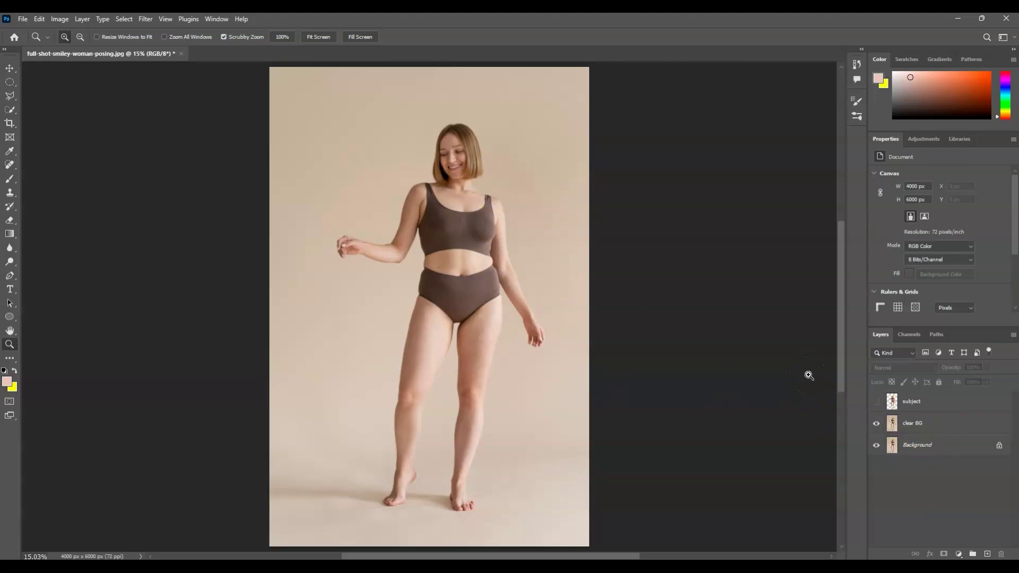
# - Load the subject layer's outline on clear BG and expand the selection by 7 pixels
pyautogui.keyDown('ctrl'); pyautogui.click(894, 407); pyautogui.keyUp('ctrl')
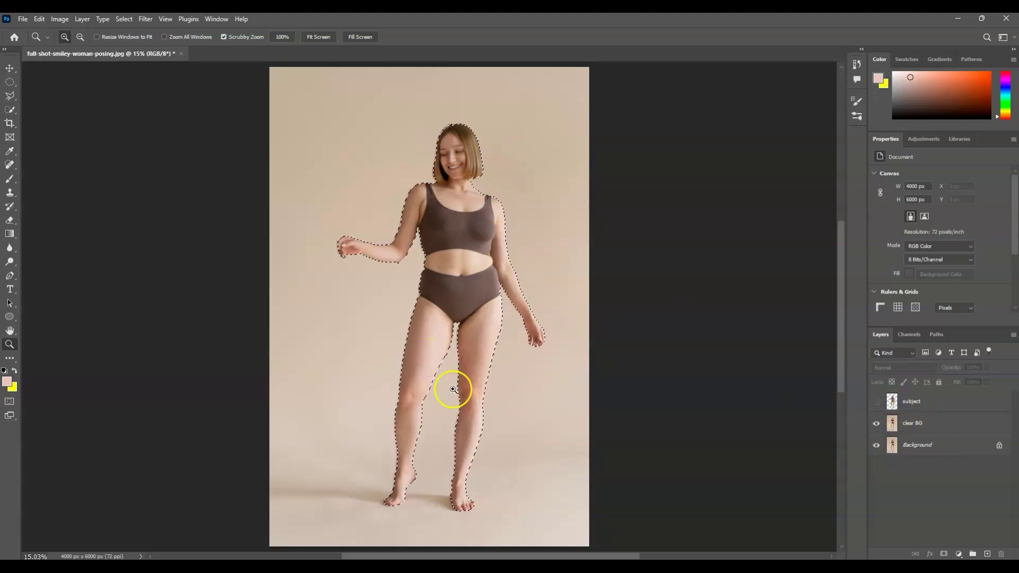
pyautogui.click(914, 427)
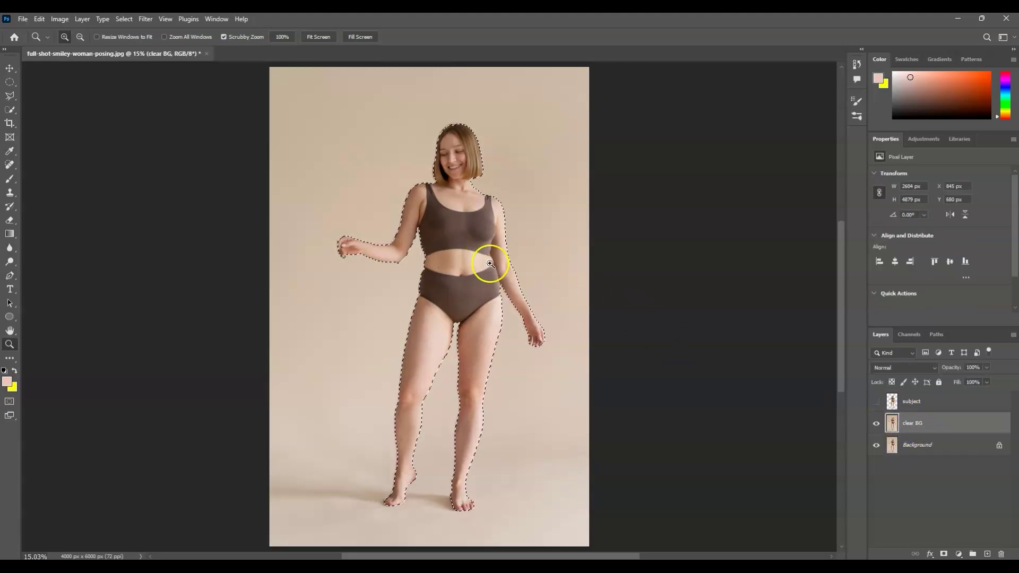
pyautogui.click(126, 20)
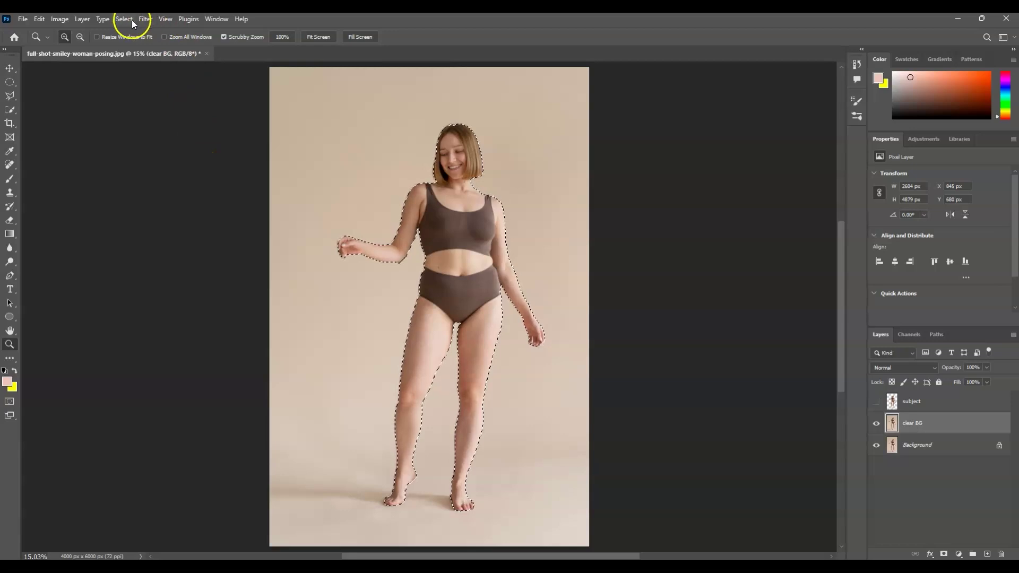
pyautogui.moveTo(167, 180)
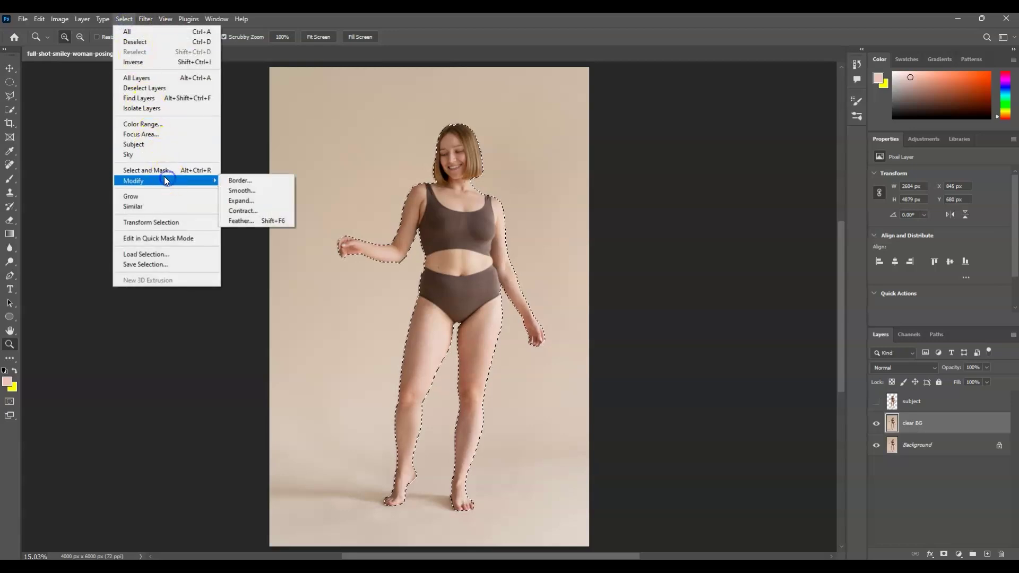
pyautogui.click(261, 201)
pyautogui.moveTo(484, 166); pyautogui.dragTo(569, 151)
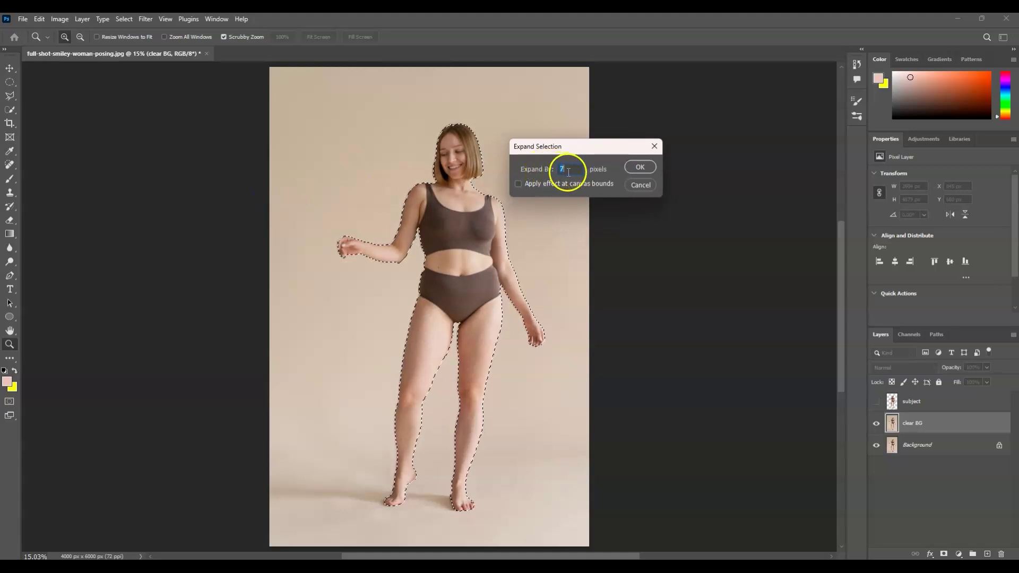
pyautogui.click(640, 168)
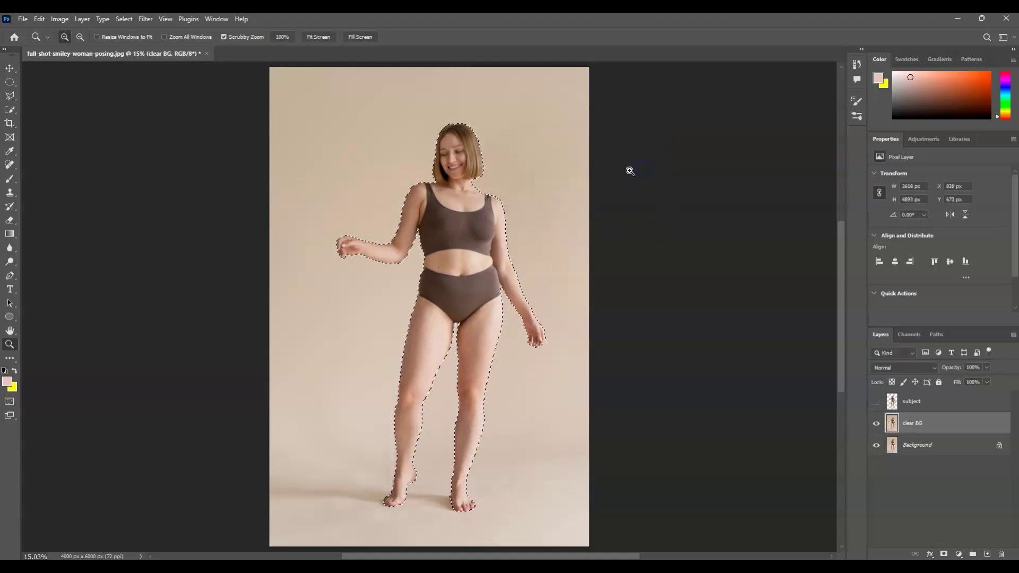
pyautogui.moveTo(380, 256); pyautogui.dragTo(422, 252)
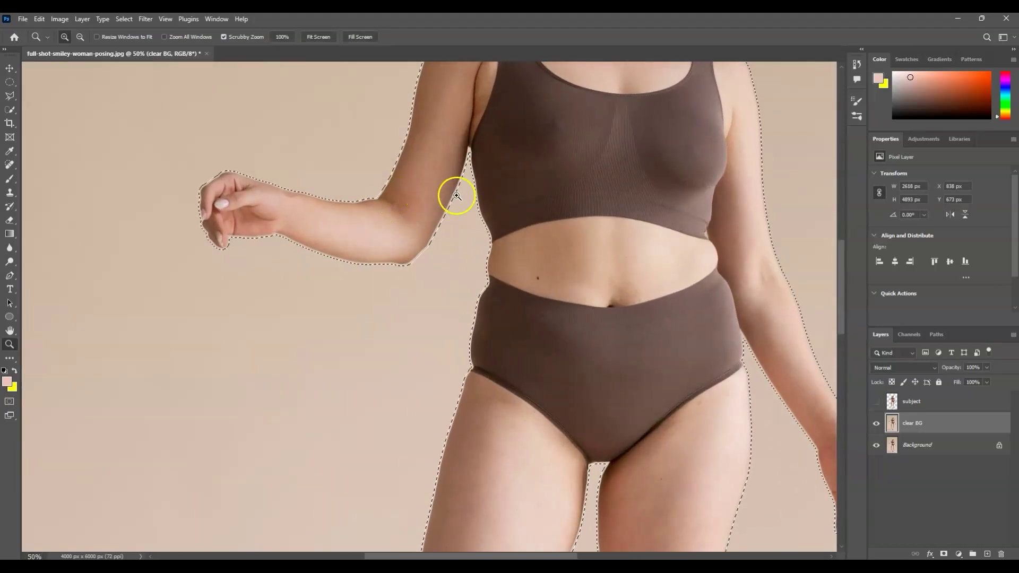
pyautogui.click(318, 37)
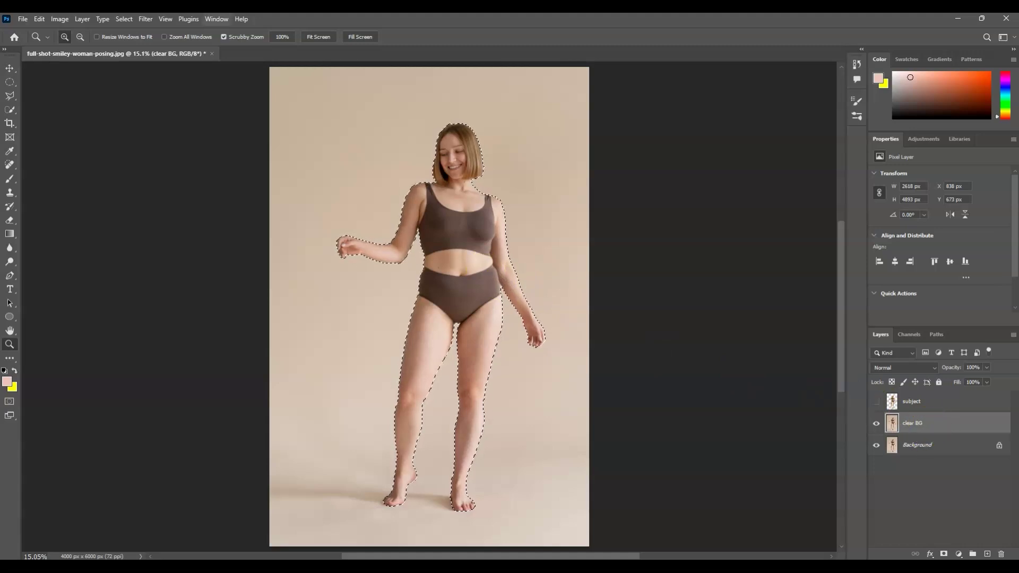
# - Content-Aware fill the selection on clear BG, deselect, and show the subject layer
pyautogui.click(39, 19)
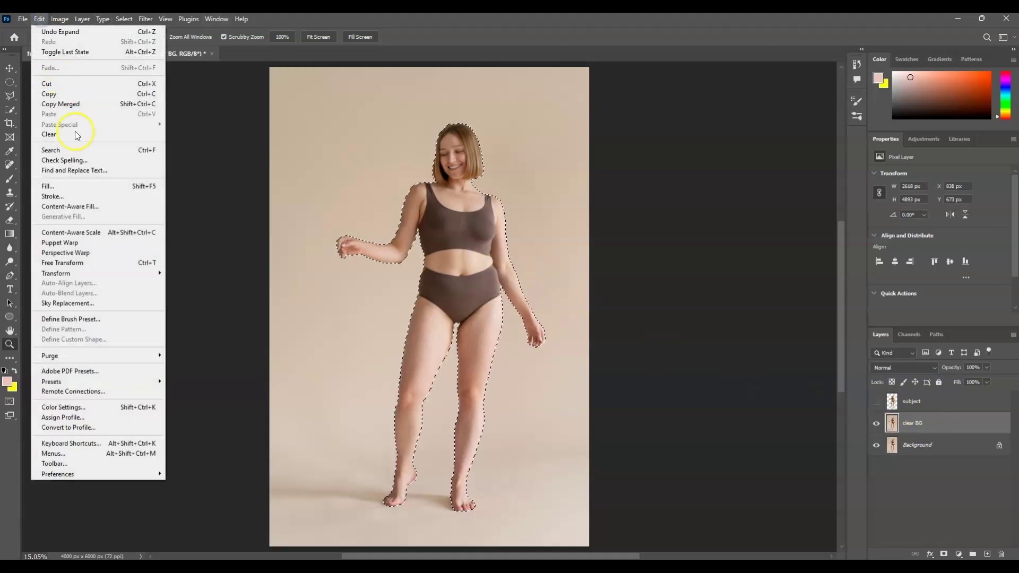
pyautogui.click(94, 185)
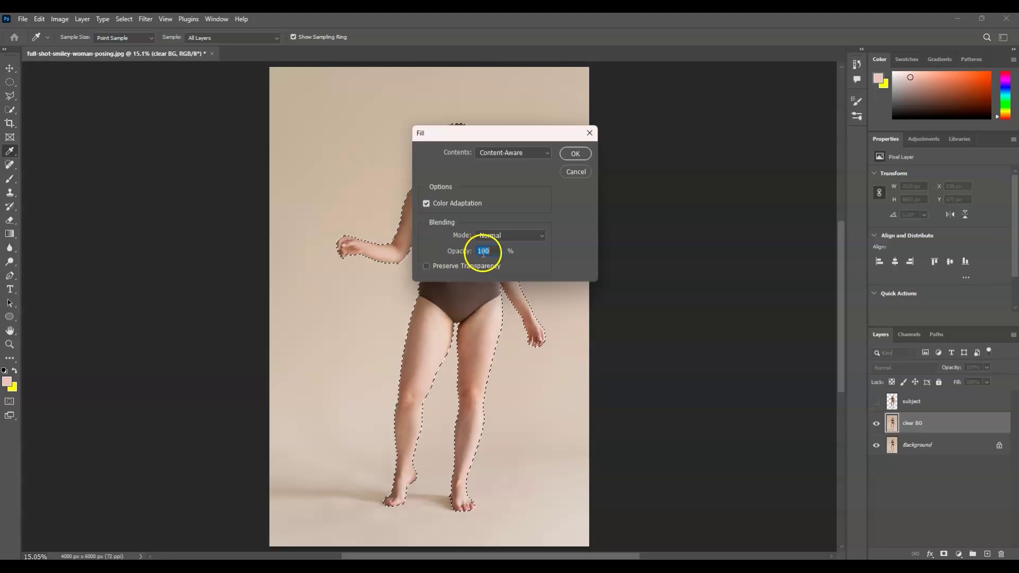
pyautogui.click(578, 171)
pyautogui.press('z')
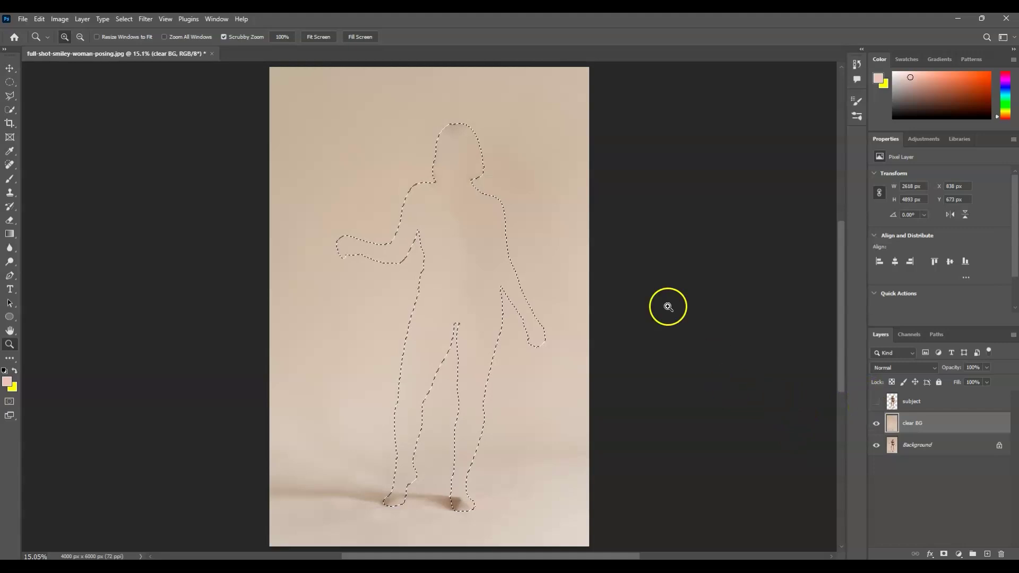
pyautogui.hotkey('ctrl', 'd')
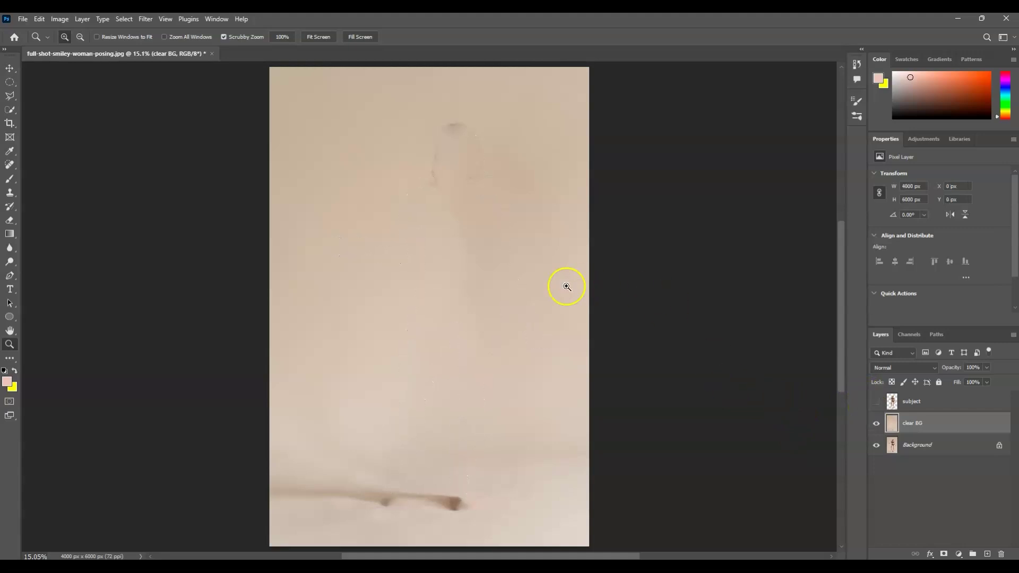
pyautogui.click(913, 405)
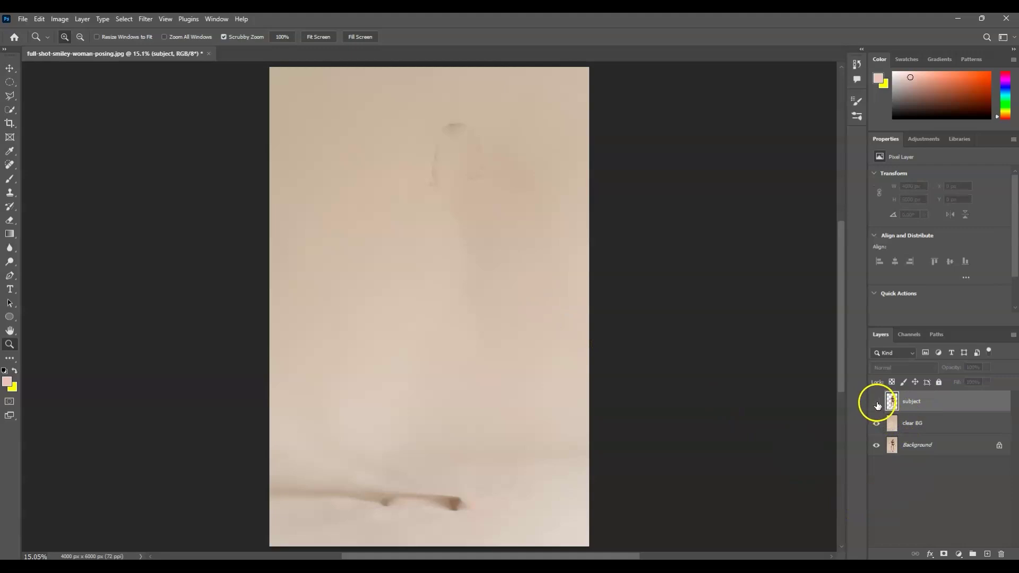
pyautogui.click(877, 403)
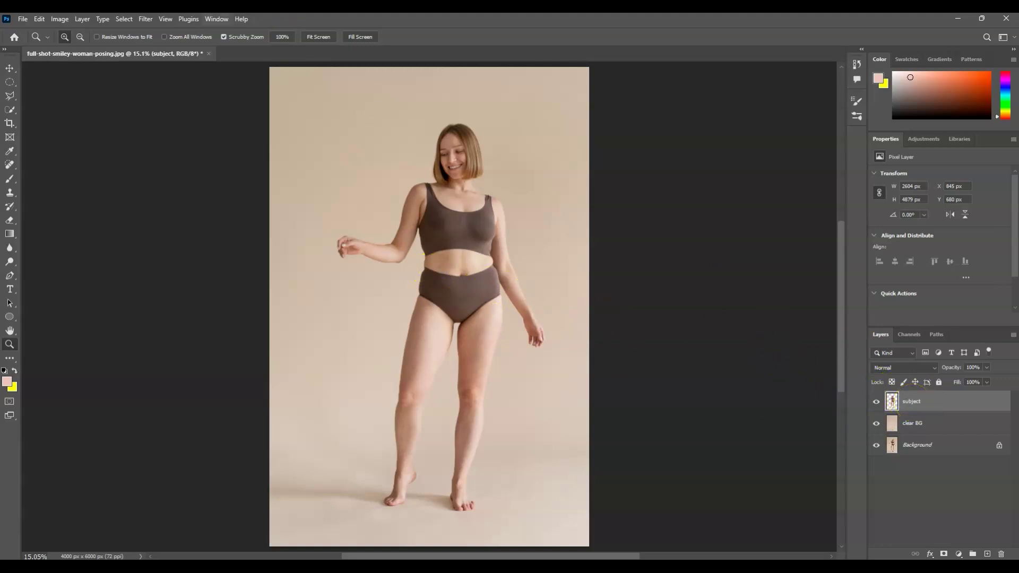
# - Launch Filter > Liquify on the subject layer and zoom to 50% on the torso
pyautogui.click(145, 20)
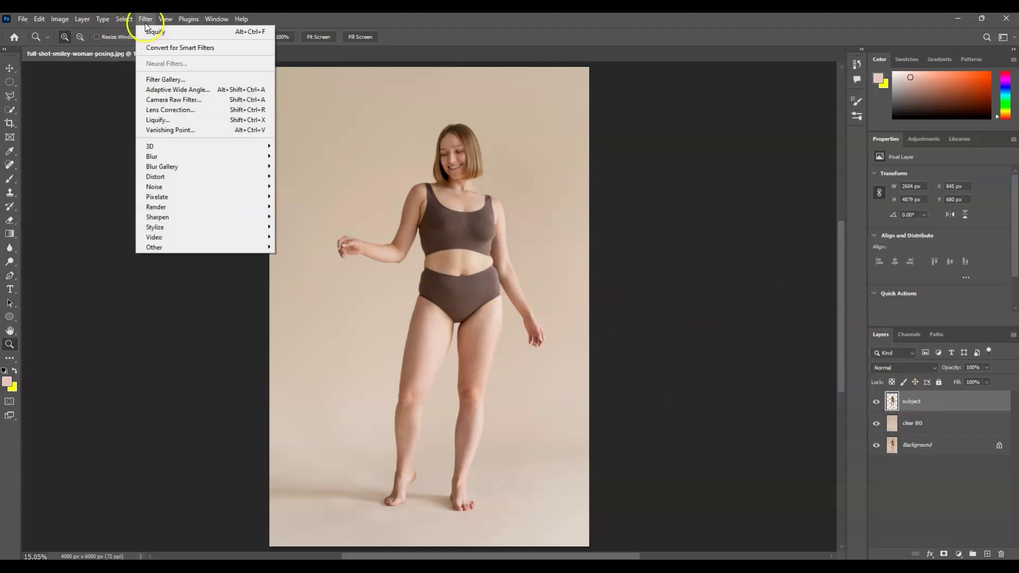
pyautogui.click(187, 120)
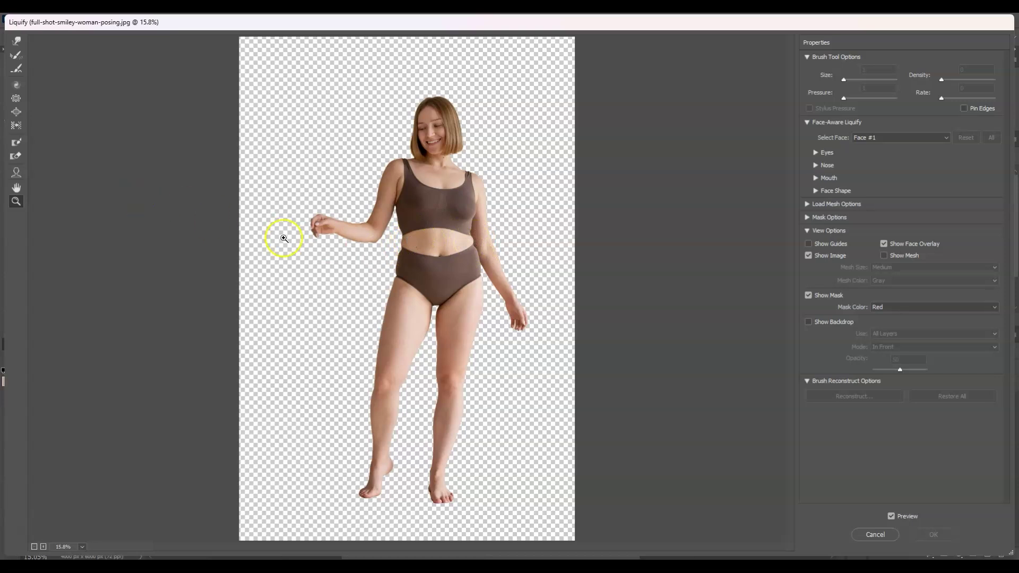
pyautogui.click(412, 251)
pyautogui.click(425, 252)
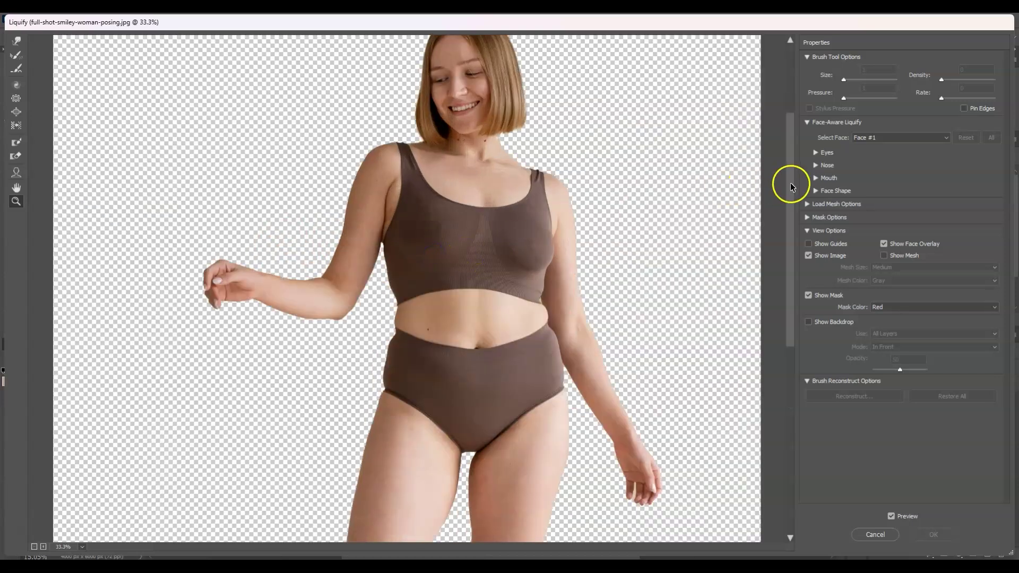
pyautogui.click(566, 223)
pyautogui.moveTo(789, 216); pyautogui.dragTo(790, 240)
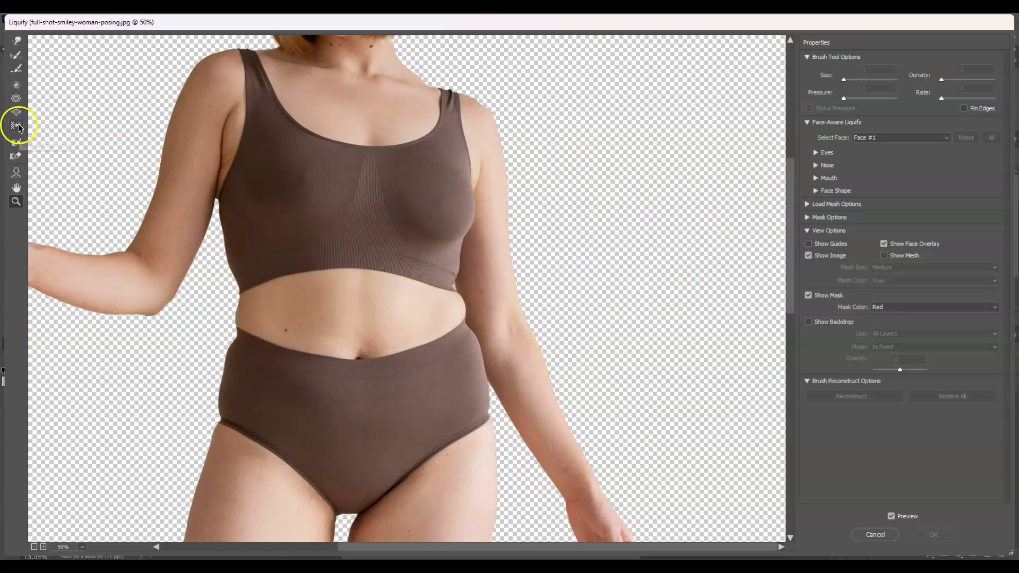
# - With a size-200 Forward Warp brush, push the left waist, both hips and right waist inward
pyautogui.click(15, 42)
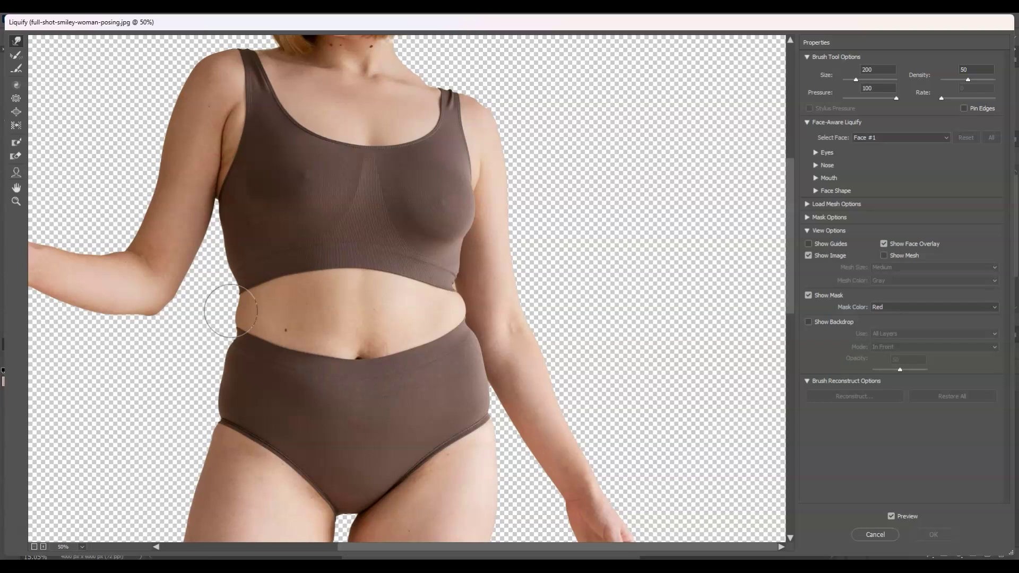
pyautogui.press(']')
pyautogui.press(']')
pyautogui.press(']')
pyautogui.press(']')
pyautogui.press(']')
pyautogui.press(']')
pyautogui.press(']')
pyautogui.press(']')
pyautogui.press(']')
pyautogui.press(']')
pyautogui.press(']')
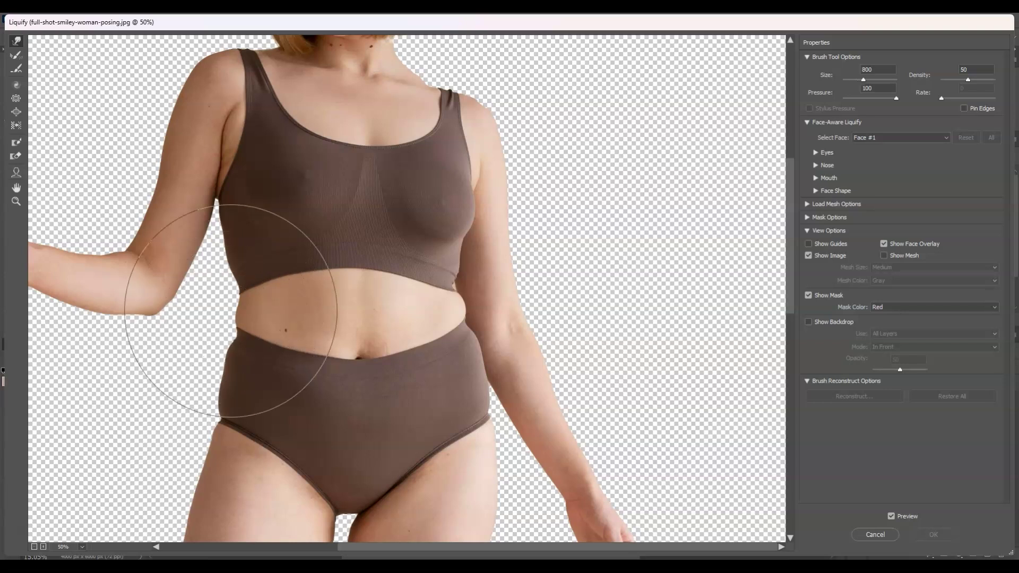
pyautogui.press('[')
pyautogui.press('[')
pyautogui.press('[')
pyautogui.press('[')
pyautogui.press('[')
pyautogui.press('[')
pyautogui.press('[')
pyautogui.press('[')
pyautogui.press('[')
pyautogui.press('[')
pyautogui.press('[')
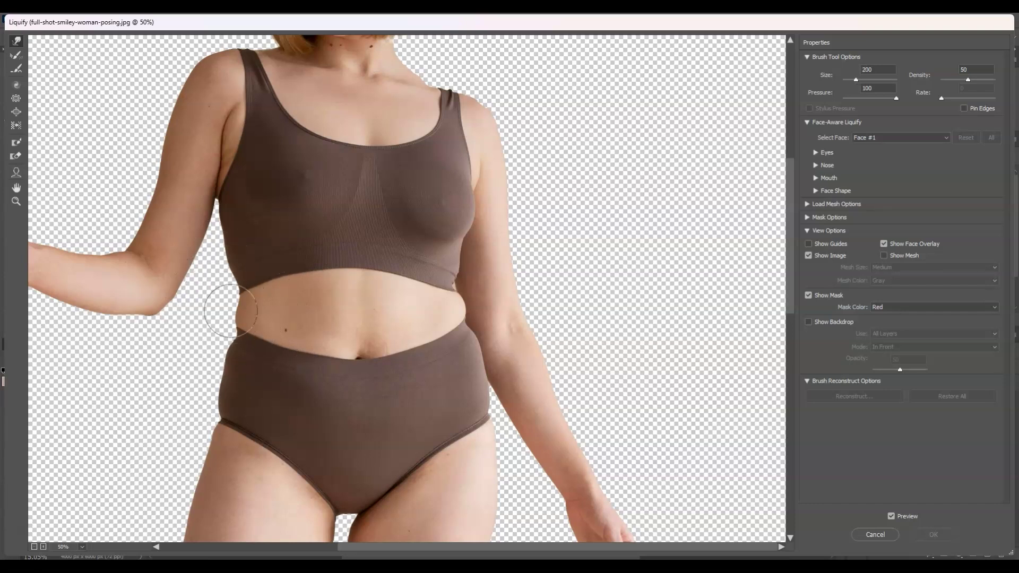
pyautogui.press('[')
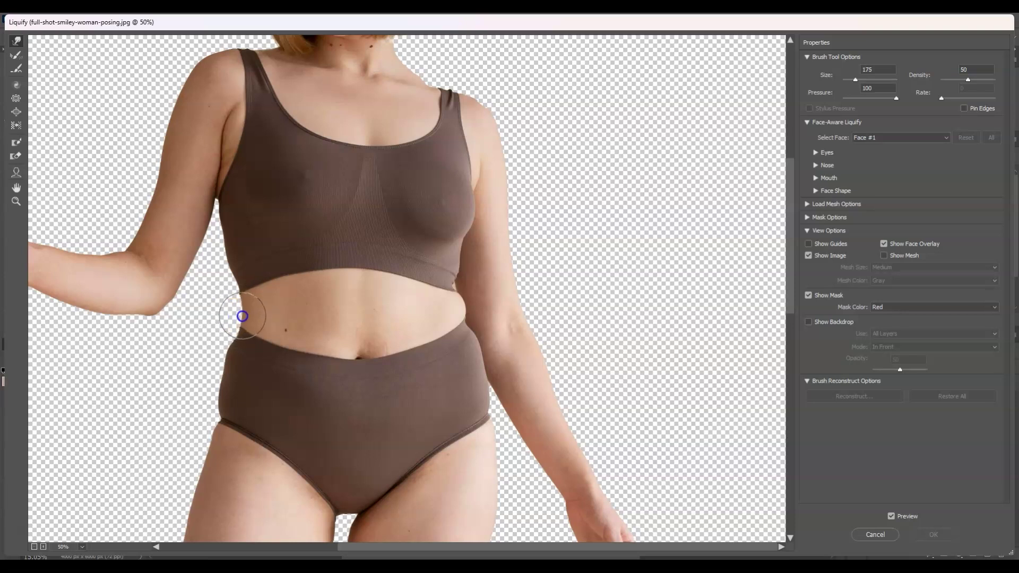
pyautogui.moveTo(244, 316)
pyautogui.mouseDown()
pyautogui.moveTo(222, 282)
pyautogui.moveTo(233, 286)
pyautogui.moveTo(233, 328)
pyautogui.mouseUp()
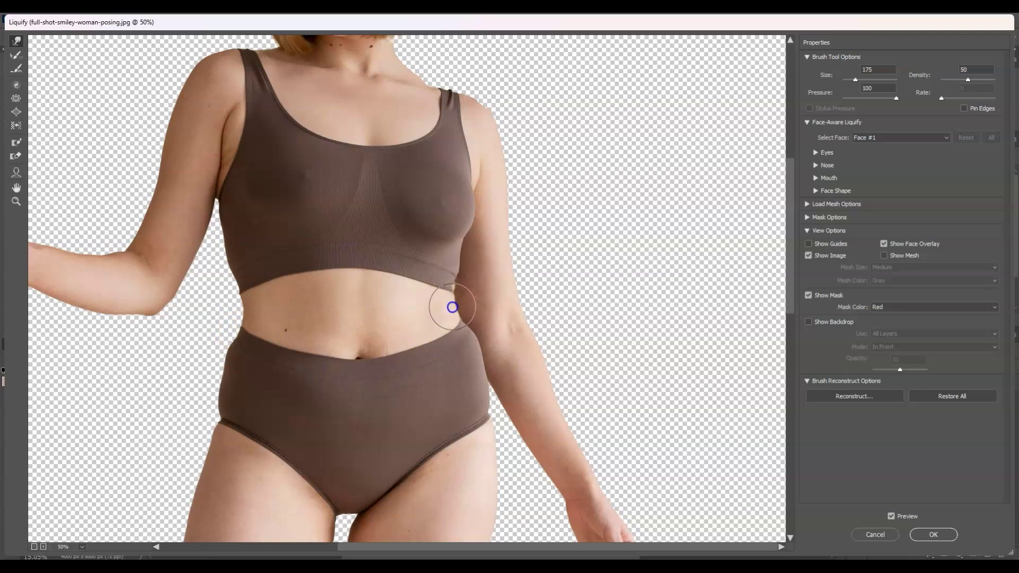
pyautogui.moveTo(292, 330)
pyautogui.mouseDown()
pyautogui.moveTo(246, 310)
pyautogui.moveTo(255, 317)
pyautogui.moveTo(236, 316)
pyautogui.moveTo(224, 344)
pyautogui.moveTo(246, 329)
pyautogui.moveTo(205, 371)
pyautogui.mouseUp()
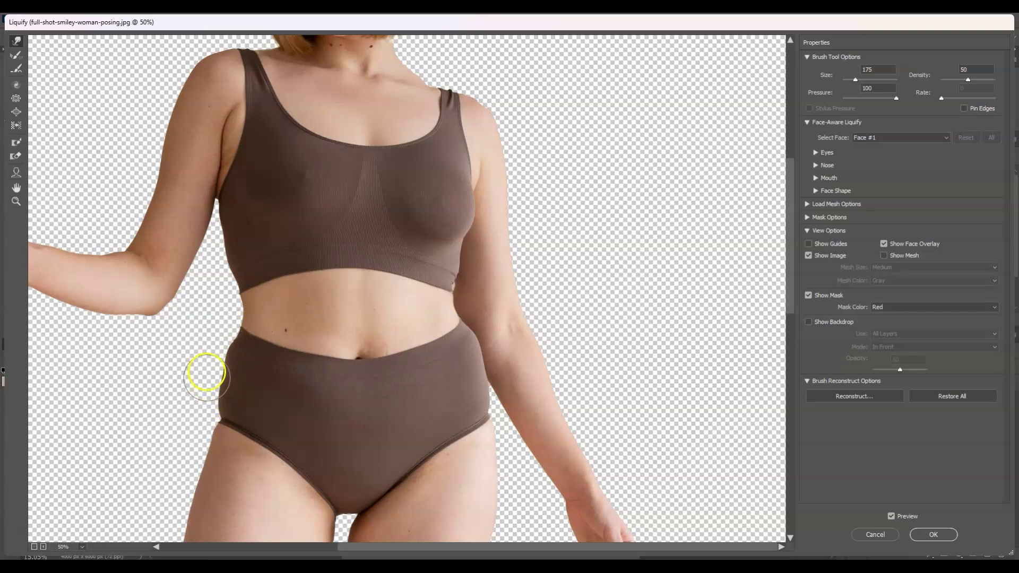
pyautogui.moveTo(485, 344); pyautogui.dragTo(483, 394)
pyautogui.moveTo(234, 371)
pyautogui.mouseDown()
pyautogui.moveTo(226, 354)
pyautogui.moveTo(221, 398)
pyautogui.mouseUp()
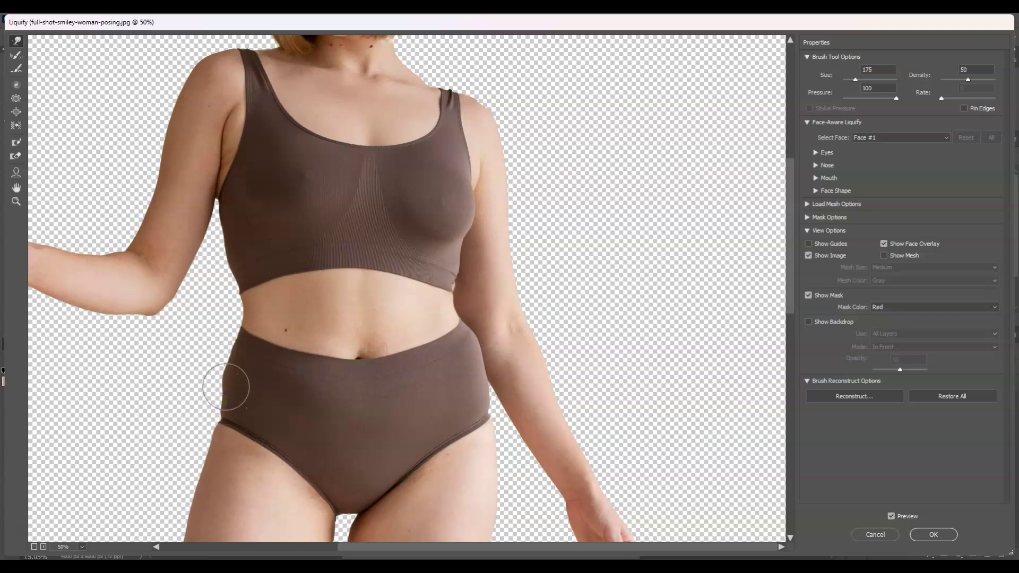
pyautogui.moveTo(473, 343)
pyautogui.mouseDown()
pyautogui.moveTo(460, 339)
pyautogui.moveTo(483, 388)
pyautogui.moveTo(475, 366)
pyautogui.mouseUp()
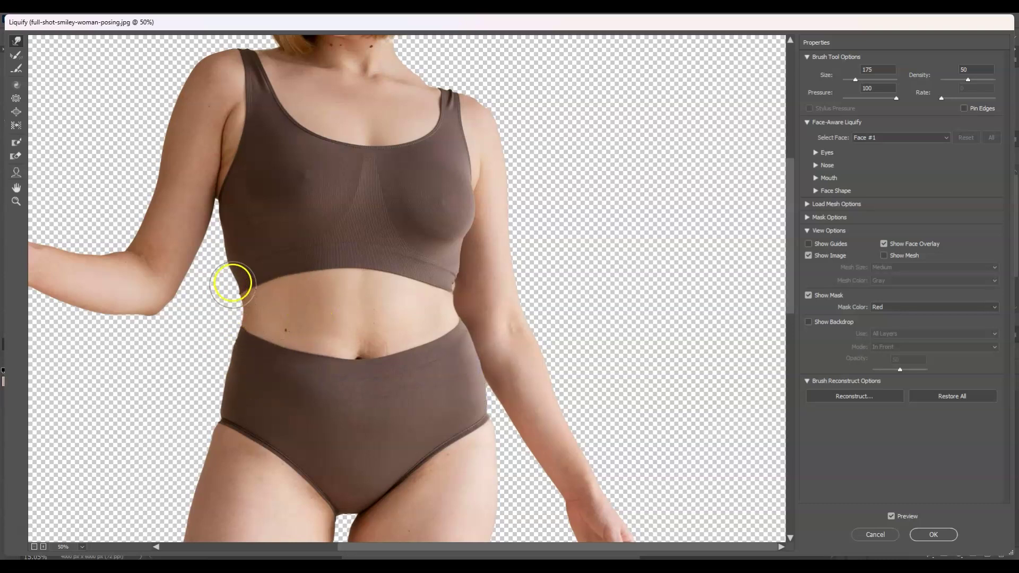
# - Refine the left waist and right bra edge inward, ending with a 150 brush
pyautogui.press(']')
pyautogui.press(']')
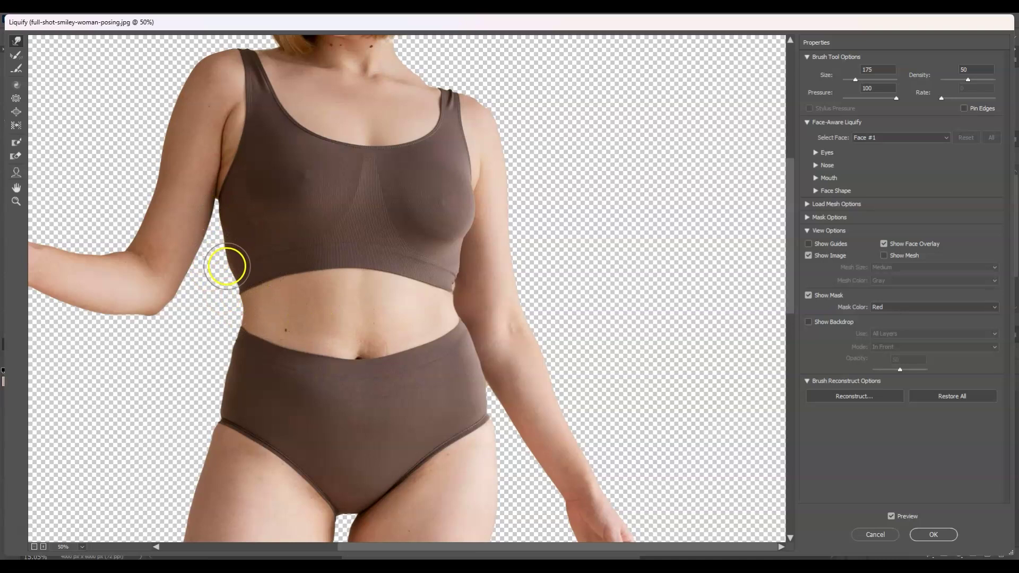
pyautogui.moveTo(228, 273); pyautogui.dragTo(238, 258)
pyautogui.press('[')
pyautogui.press('[')
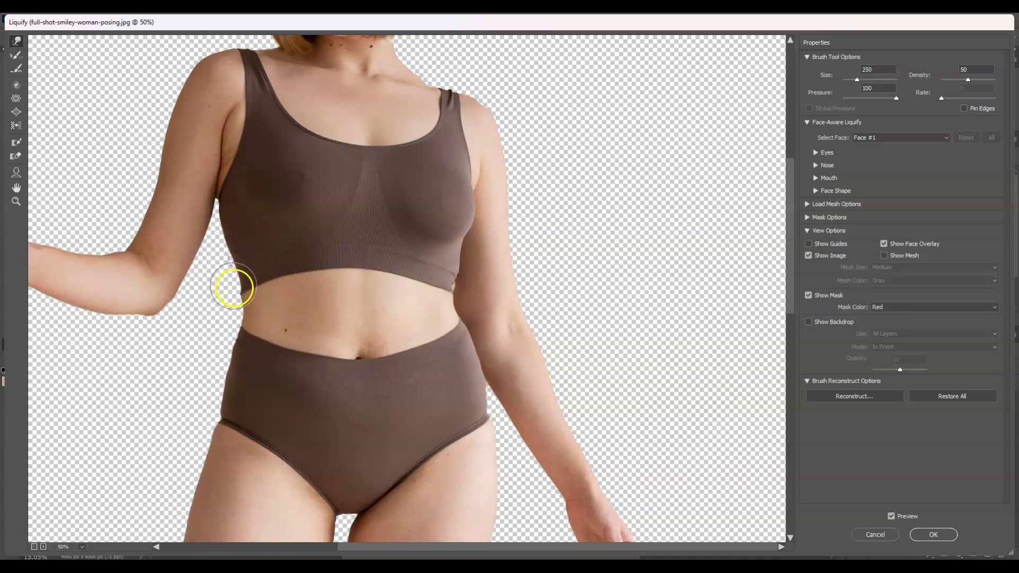
pyautogui.moveTo(240, 298)
pyautogui.mouseDown()
pyautogui.moveTo(228, 269)
pyautogui.moveTo(245, 265)
pyautogui.moveTo(243, 243)
pyautogui.moveTo(260, 244)
pyautogui.mouseUp()
pyautogui.press(']')
pyautogui.press(']')
pyautogui.press(']')
pyautogui.press(']')
pyautogui.press(']')
pyautogui.press('[')
pyautogui.press('[')
pyautogui.press('[')
pyautogui.moveTo(442, 275)
pyautogui.mouseDown()
pyautogui.moveTo(454, 266)
pyautogui.moveTo(448, 295)
pyautogui.mouseUp()
pyautogui.press('[')
pyautogui.press('[')
pyautogui.press('[')
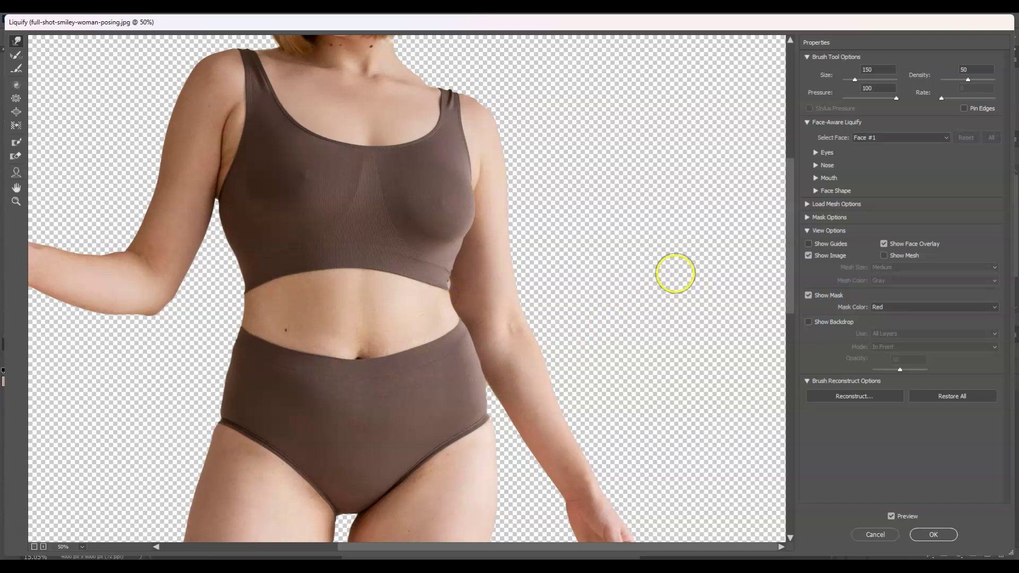
pyautogui.moveTo(790, 203); pyautogui.dragTo(786, 284)
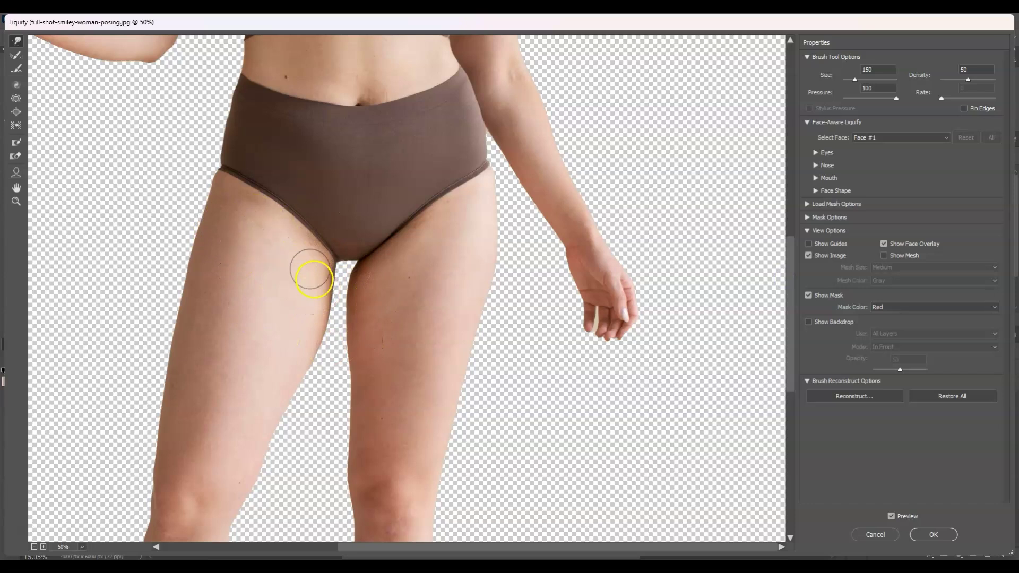
pyautogui.press(']')
pyautogui.press(']')
pyautogui.press(']')
pyautogui.press(']')
pyautogui.press(']')
pyautogui.press(']')
pyautogui.press('[')
pyautogui.moveTo(335, 304); pyautogui.dragTo(318, 309)
pyautogui.moveTo(396, 295)
pyautogui.mouseDown()
pyautogui.moveTo(405, 311)
pyautogui.moveTo(402, 302)
pyautogui.moveTo(391, 312)
pyautogui.mouseUp()
pyautogui.hotkey('ctrl', 'z')
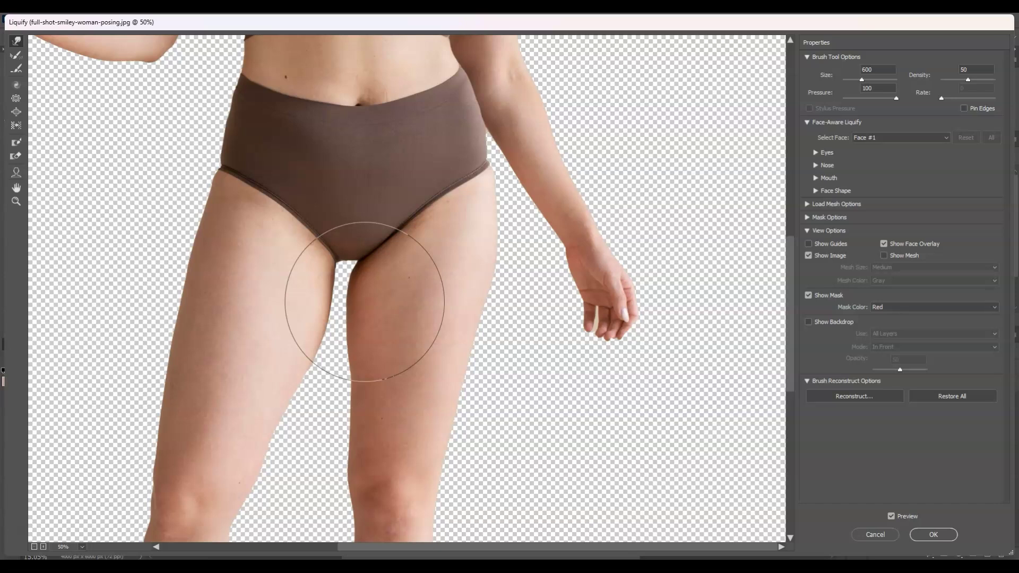
# - Paint a freeze mask along the right thigh's inner edge up to the crotch
pyautogui.click(17, 143)
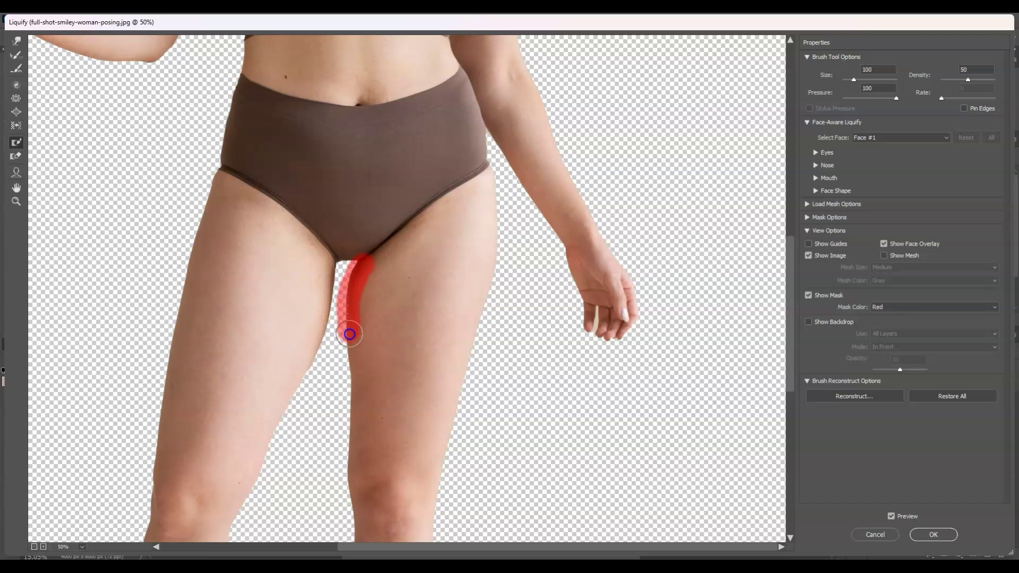
pyautogui.moveTo(352, 360); pyautogui.dragTo(353, 335)
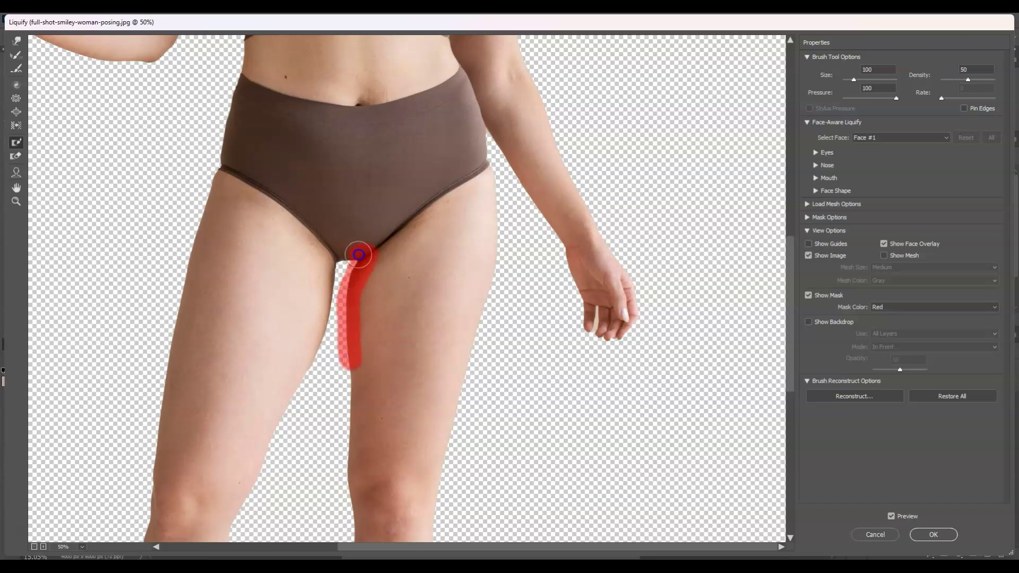
pyautogui.moveTo(364, 253)
pyautogui.mouseDown()
pyautogui.moveTo(365, 264)
pyautogui.moveTo(348, 262)
pyautogui.mouseUp()
pyautogui.moveTo(347, 262)
pyautogui.mouseDown()
pyautogui.moveTo(365, 278)
pyautogui.moveTo(360, 287)
pyautogui.moveTo(356, 254)
pyautogui.moveTo(348, 353)
pyautogui.moveTo(357, 278)
pyautogui.mouseUp()
# - Push the left thigh's inner edge inward with Forward Warp, brush sizes 400 down to 150
pyautogui.click(18, 41)
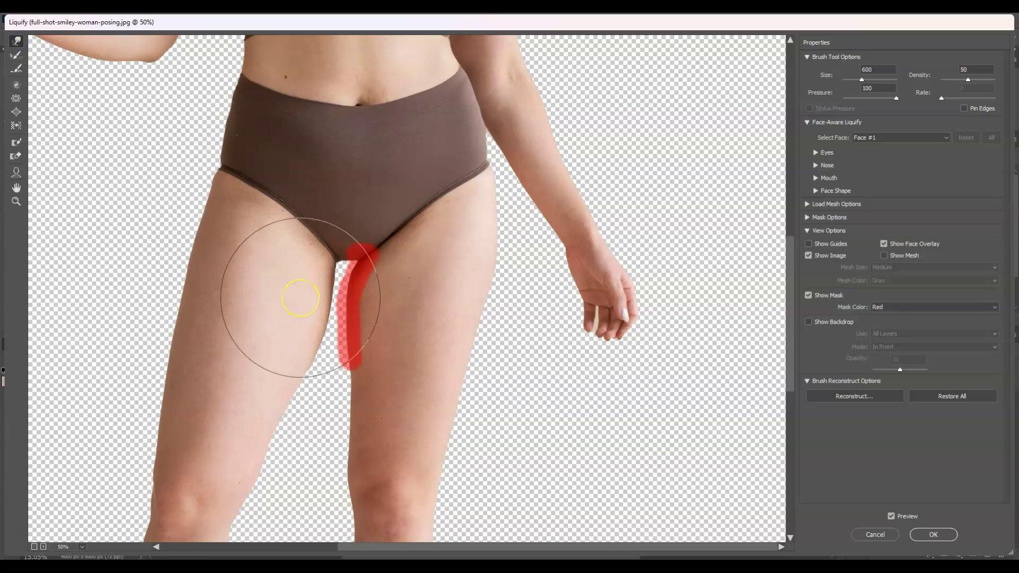
pyautogui.press('[')
pyautogui.press('[')
pyautogui.press('[')
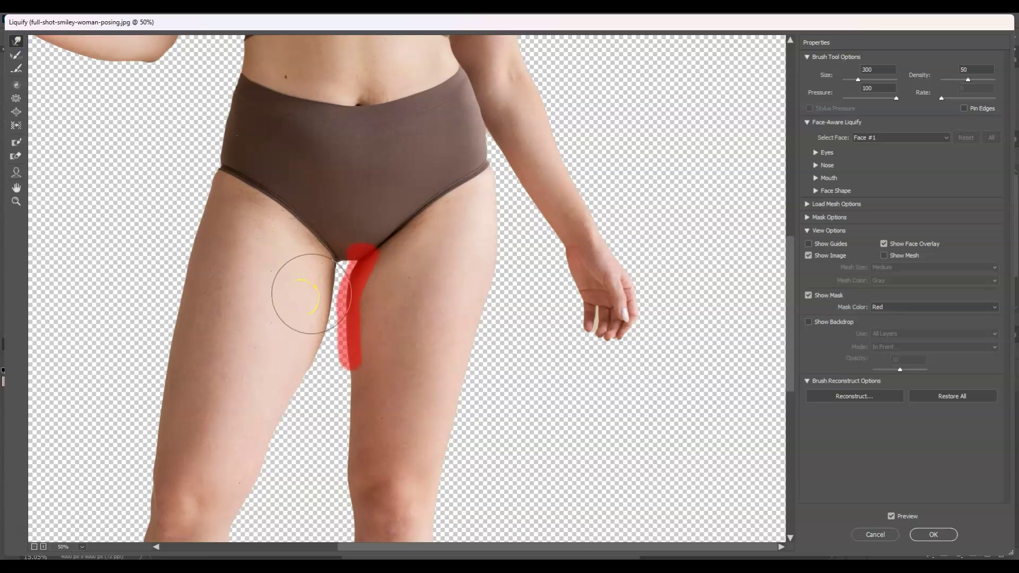
pyautogui.moveTo(310, 297)
pyautogui.mouseDown()
pyautogui.moveTo(300, 330)
pyautogui.moveTo(314, 290)
pyautogui.moveTo(304, 289)
pyautogui.moveTo(308, 327)
pyautogui.moveTo(292, 323)
pyautogui.moveTo(301, 361)
pyautogui.mouseUp()
pyautogui.press('[')
pyautogui.press(']')
pyautogui.press('[')
pyautogui.press('[')
pyautogui.press('[')
pyautogui.press('[')
pyautogui.press('[')
pyautogui.press('[')
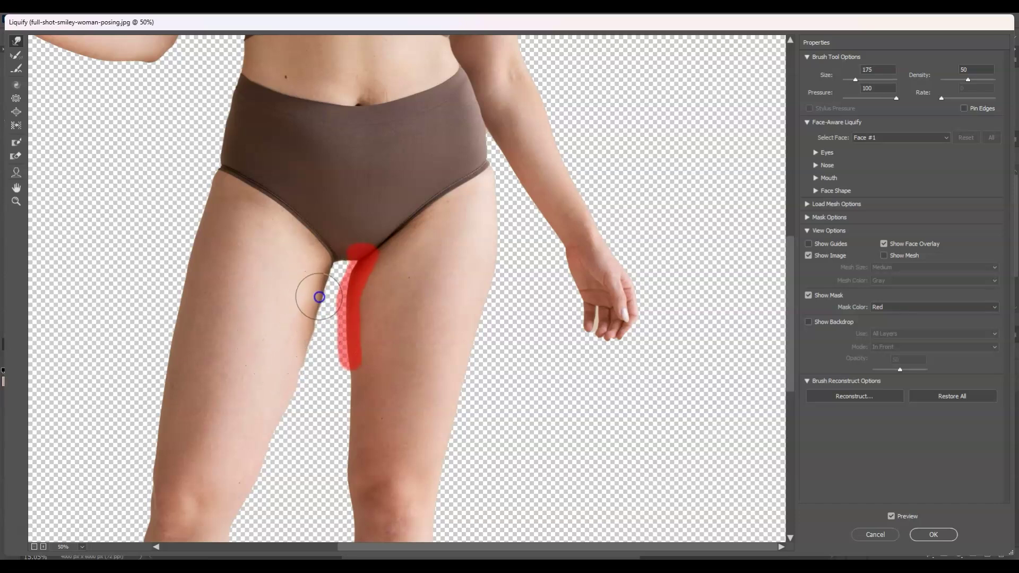
pyautogui.press('[')
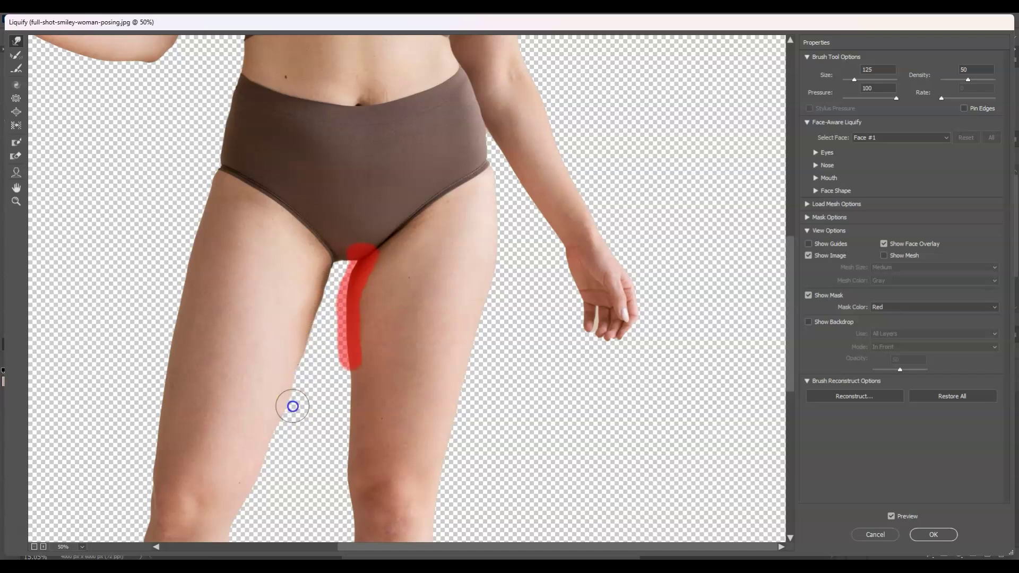
pyautogui.moveTo(293, 396)
pyautogui.mouseDown()
pyautogui.moveTo(316, 374)
pyautogui.moveTo(287, 374)
pyautogui.mouseUp()
# - Zoom out, then with a size-400 warp brush nudge the left hip and outer thigh inward
pyautogui.click(21, 198)
pyautogui.keyDown('alt'); pyautogui.click(305, 271); pyautogui.keyUp('alt')
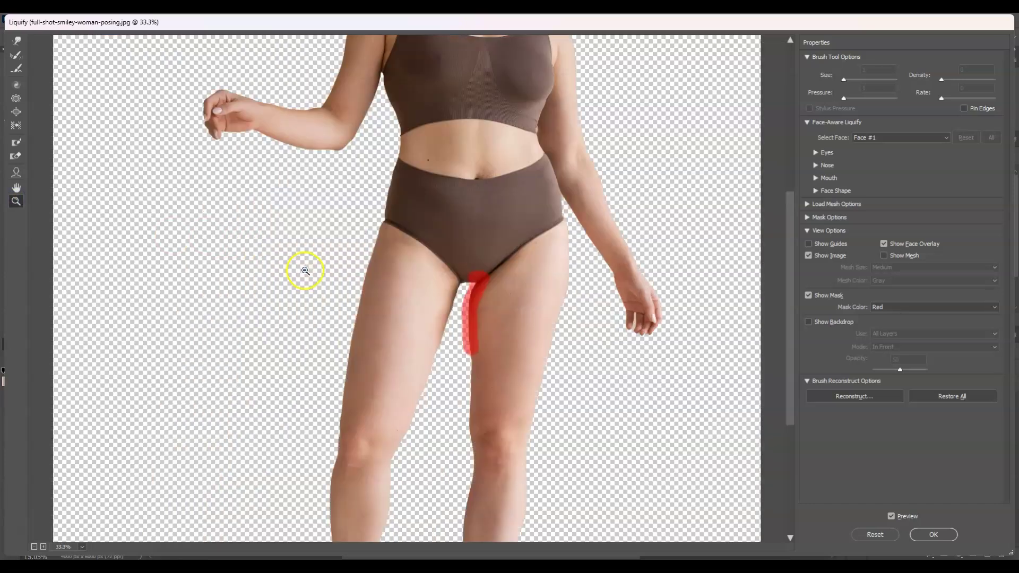
pyautogui.scroll(-5, 590, 319)
pyautogui.scroll(2, 603, 325)
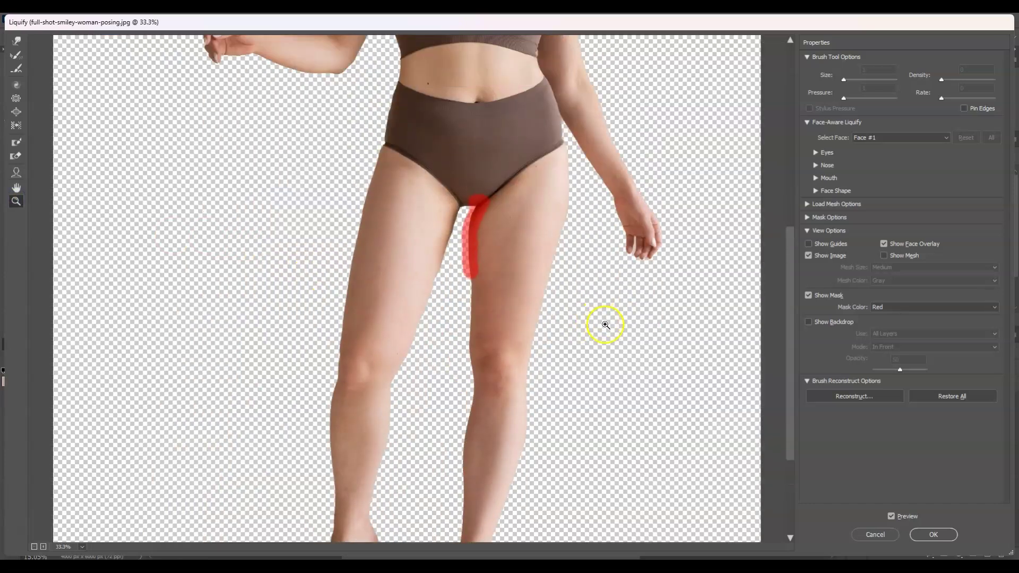
pyautogui.click(17, 41)
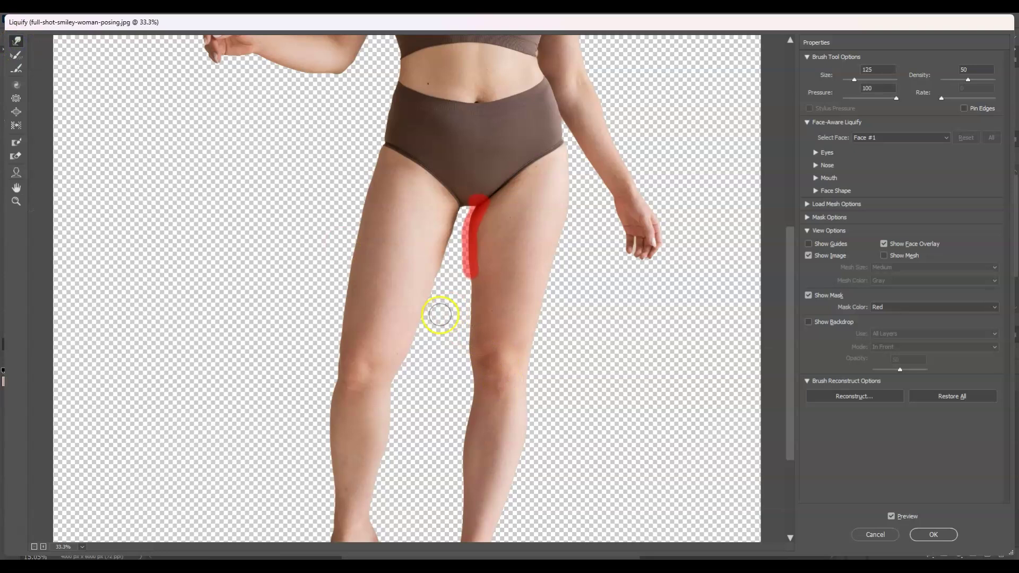
pyautogui.press(']')
pyautogui.press(']')
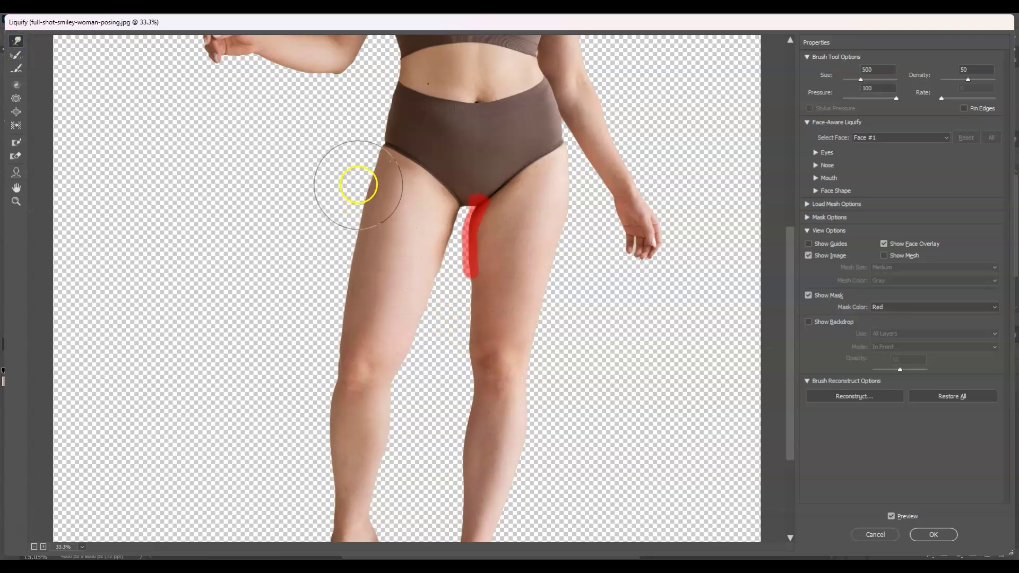
pyautogui.moveTo(374, 161); pyautogui.dragTo(377, 158)
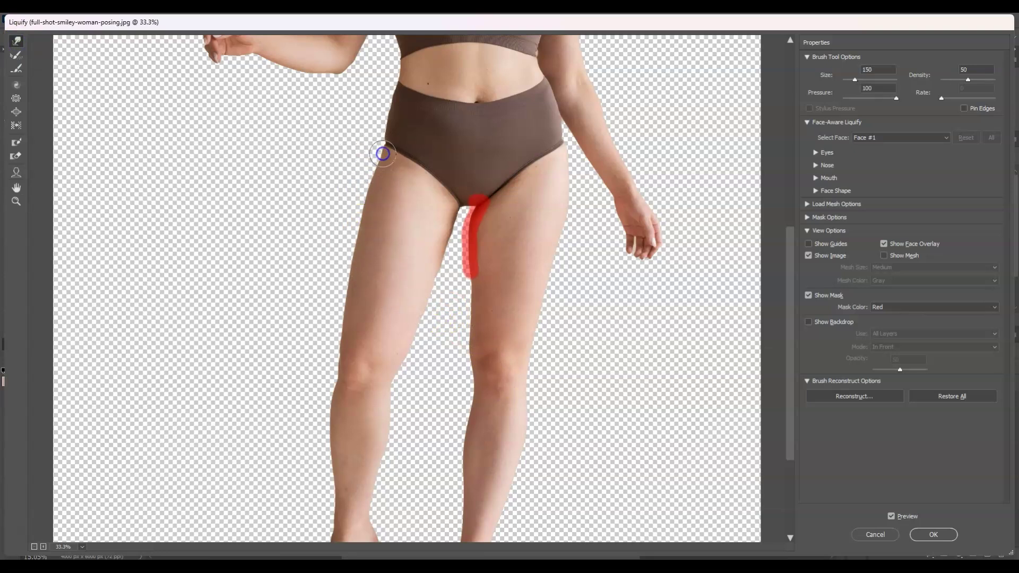
pyautogui.press(']')
pyautogui.press(']')
pyautogui.press(']')
pyautogui.press('[')
pyautogui.press('[')
pyautogui.click(430, 282)
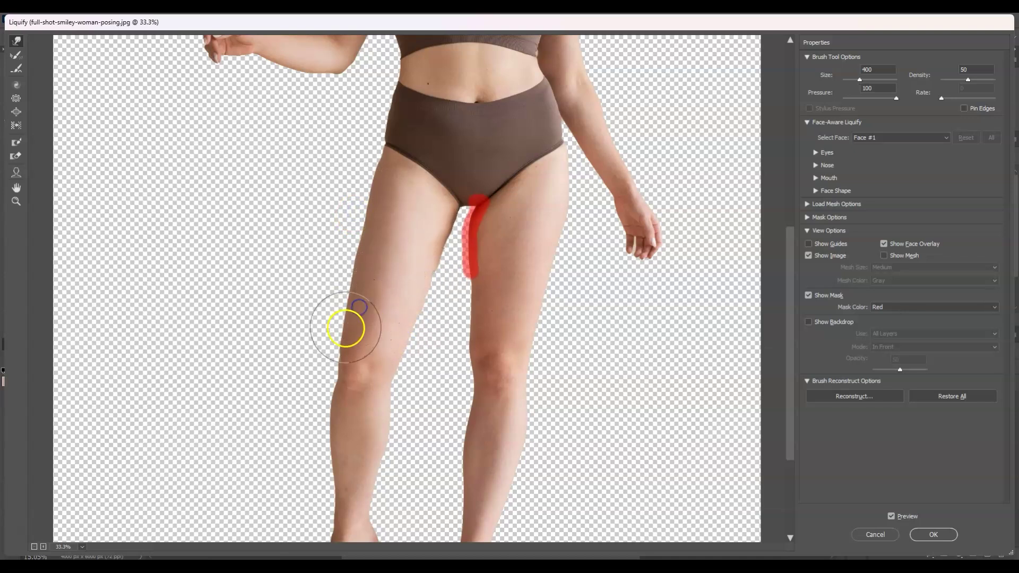
pyautogui.click(369, 222)
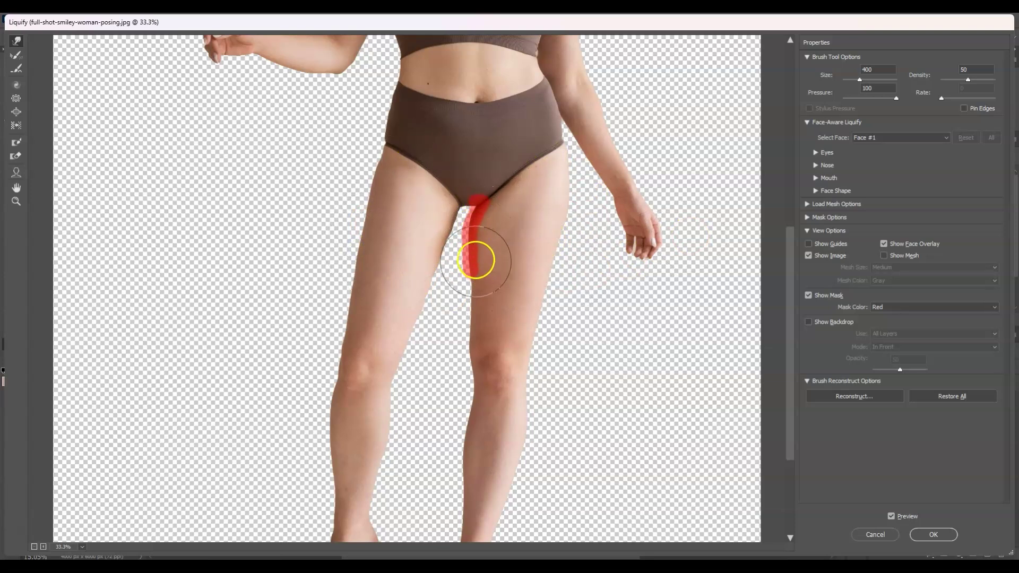
# - Thaw the crotch freeze mask and paint a new freeze strip along the inner left thigh
pyautogui.click(17, 157)
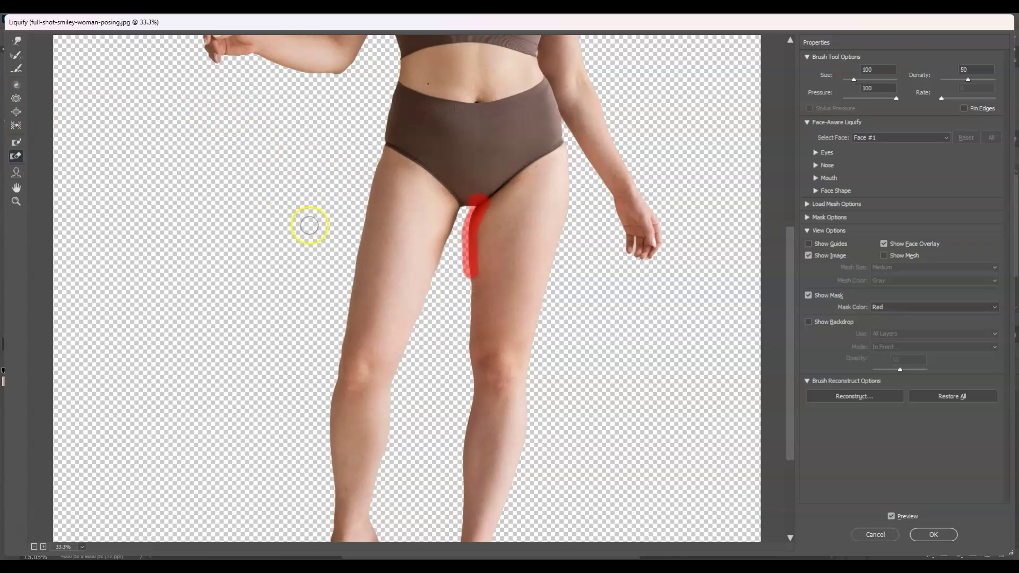
pyautogui.moveTo(467, 204); pyautogui.dragTo(478, 201)
pyautogui.moveTo(467, 245); pyautogui.dragTo(471, 243)
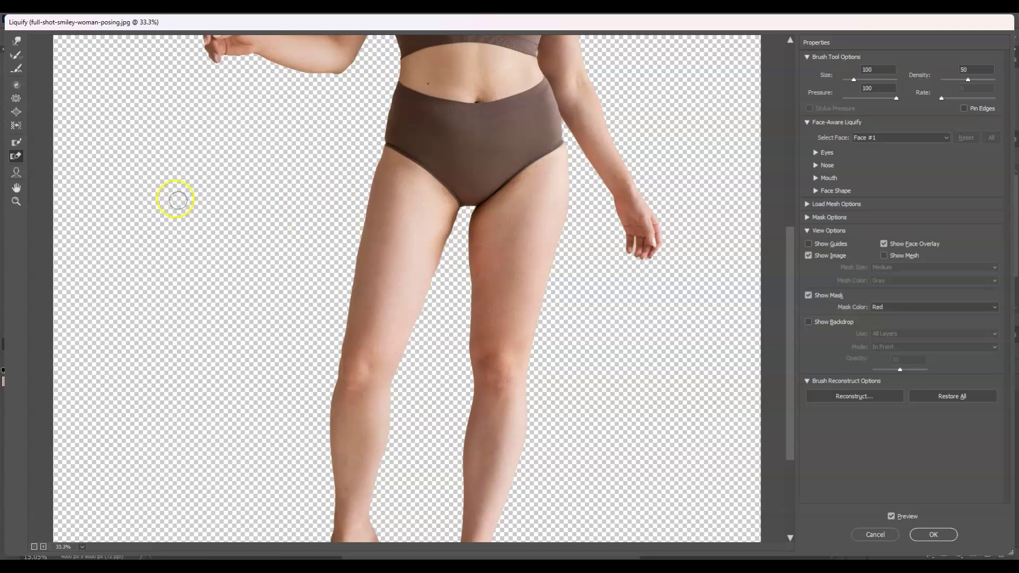
pyautogui.click(18, 143)
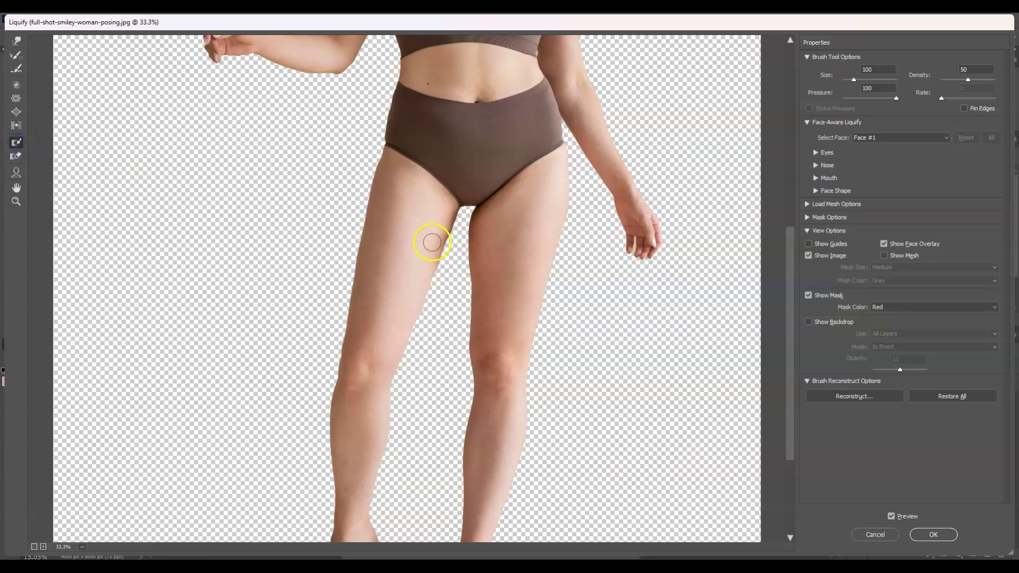
pyautogui.moveTo(450, 229); pyautogui.dragTo(436, 257)
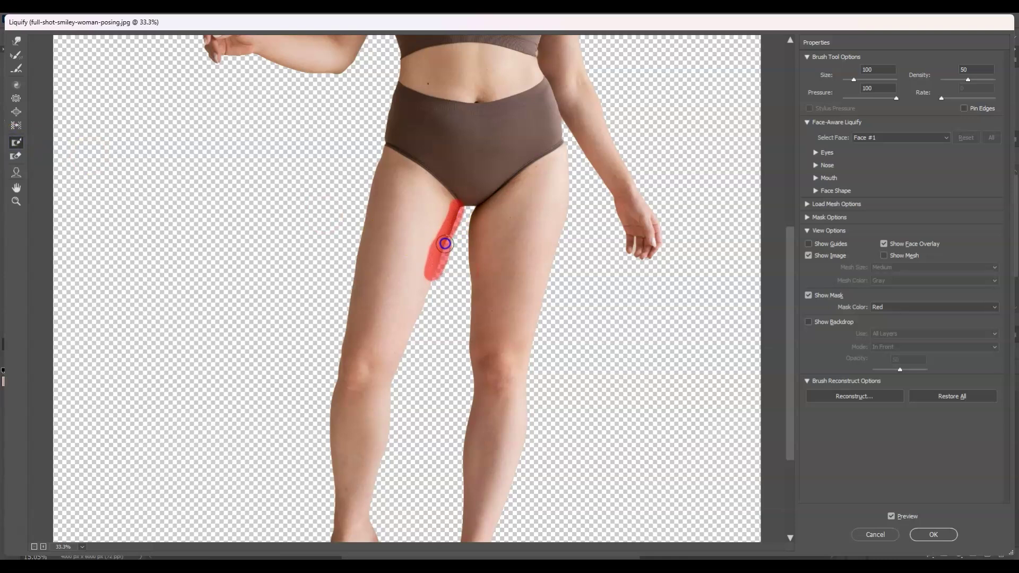
# - Return to Forward Warp and enlarge the brush considerably
pyautogui.click(16, 40)
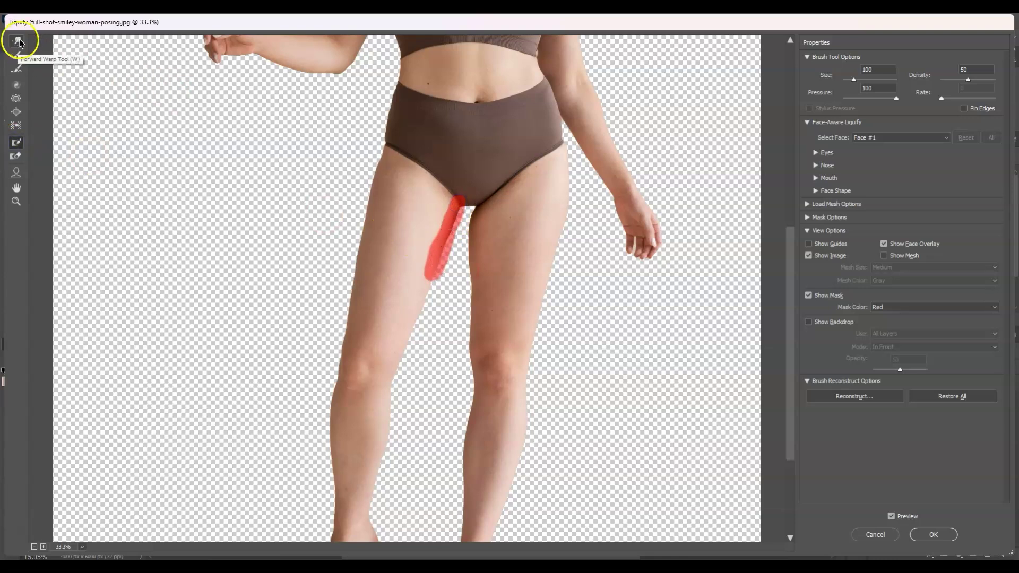
pyautogui.press('[')
pyautogui.press('[')
pyautogui.press('[')
pyautogui.press('[')
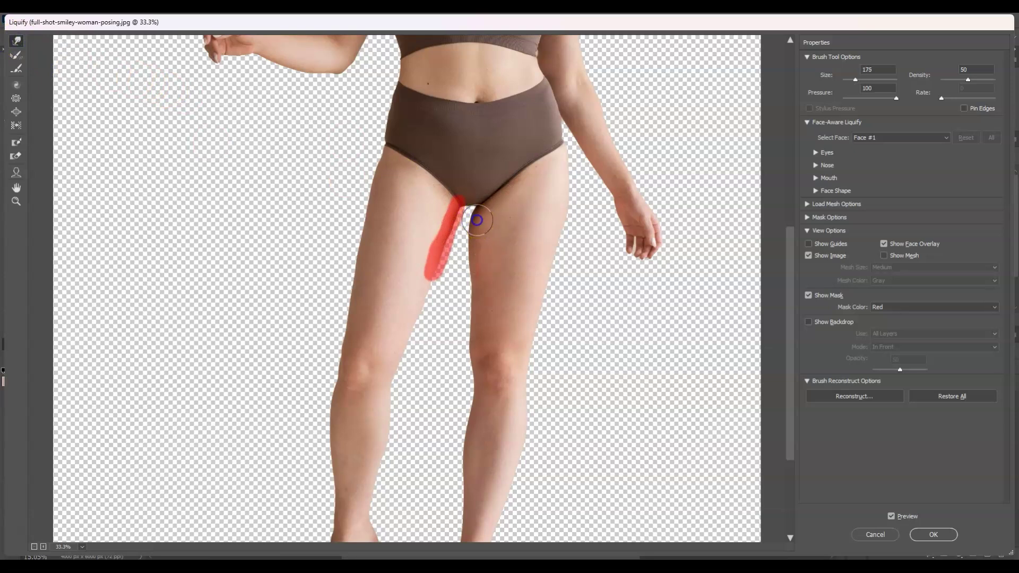
pyautogui.press(']')
pyautogui.press(']')
pyautogui.press(']')
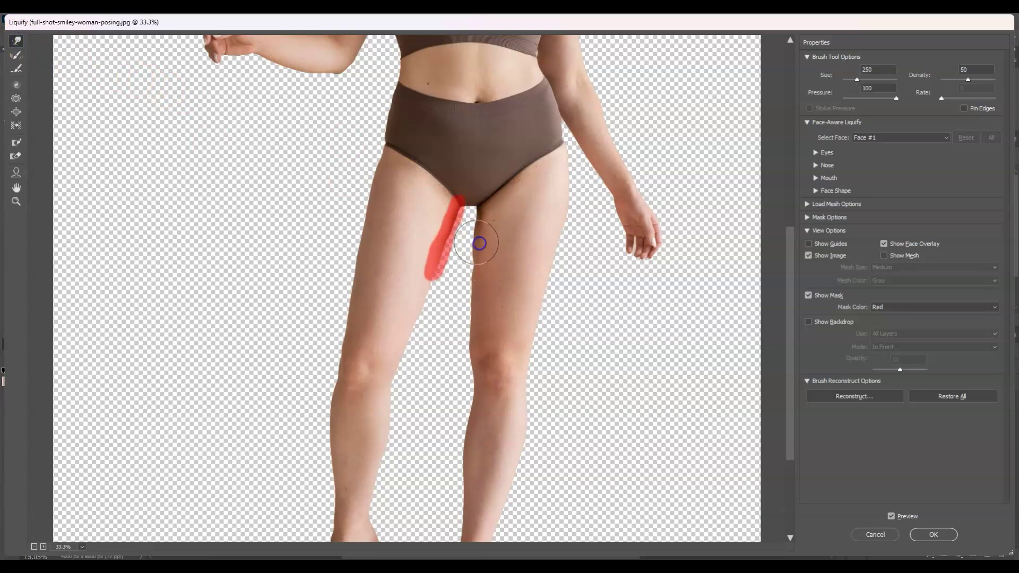
pyautogui.press(']')
pyautogui.press(']')
pyautogui.press(']')
pyautogui.press(']')
pyautogui.press(']')
pyautogui.press(']')
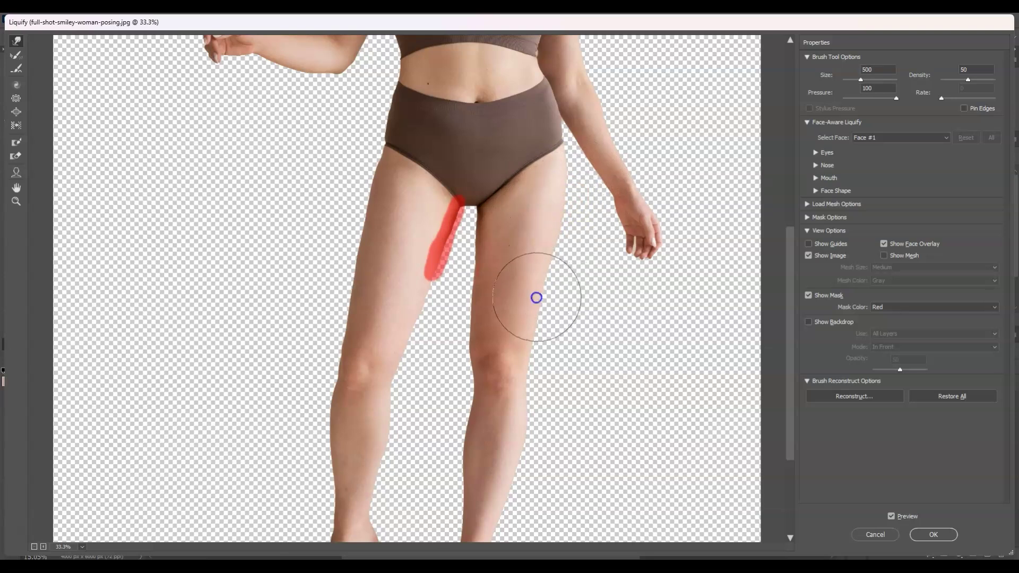
pyautogui.press('Return')
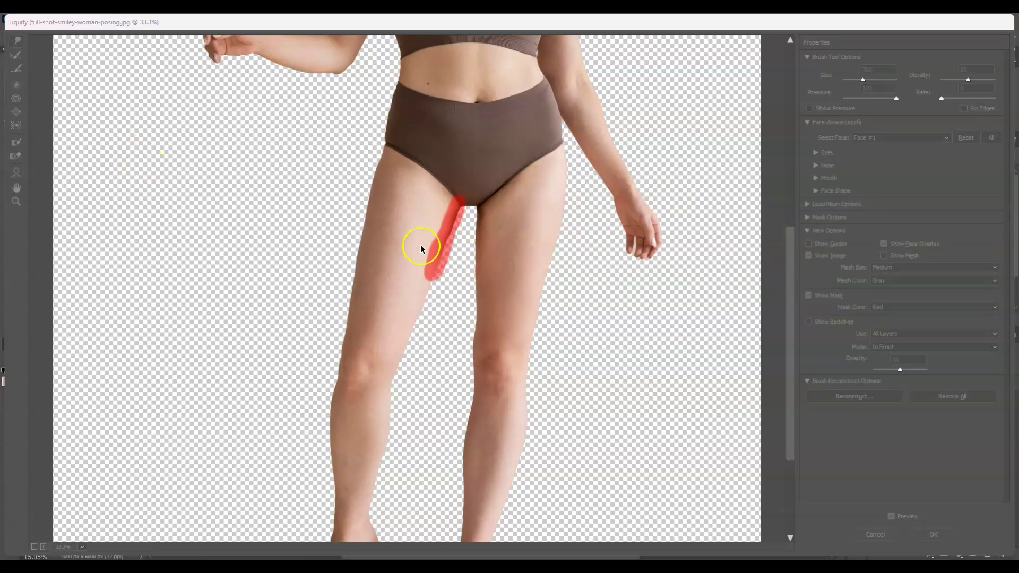
# - Thaw the entire freeze mask on the thigh
pyautogui.click(16, 156)
pyautogui.moveTo(436, 192); pyautogui.dragTo(435, 244)
pyautogui.moveTo(452, 207); pyautogui.dragTo(454, 213)
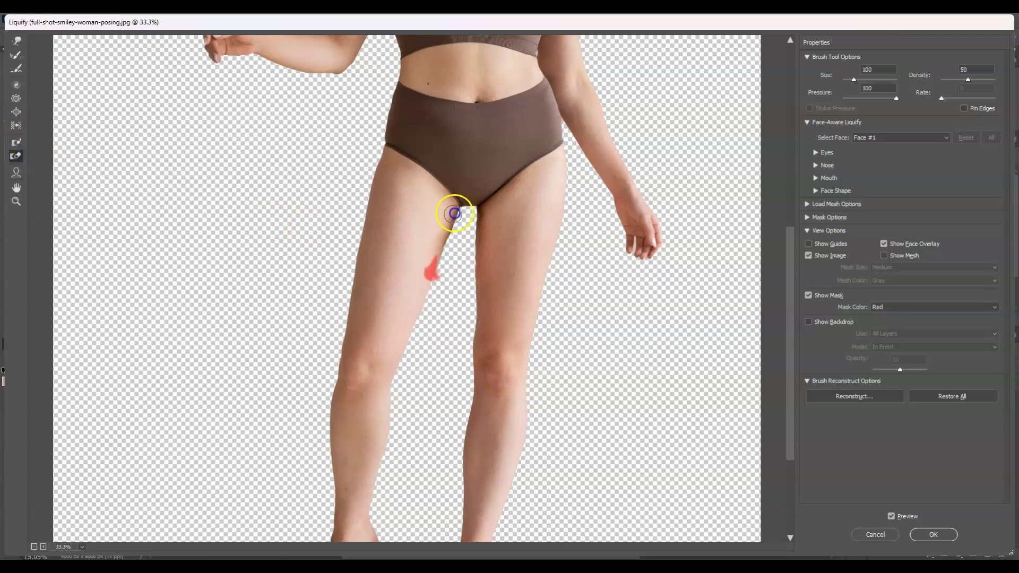
pyautogui.moveTo(792, 275); pyautogui.dragTo(774, 330)
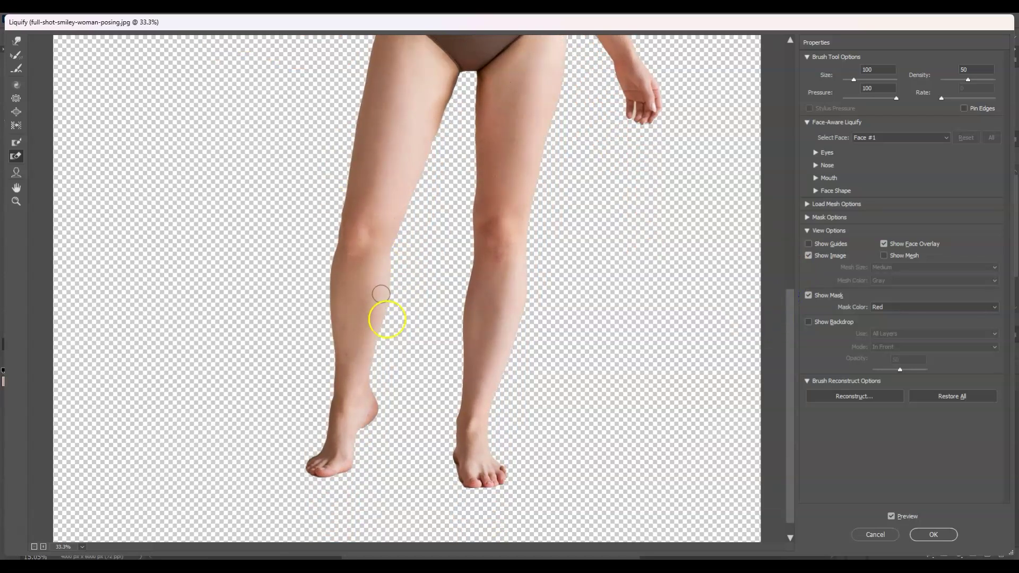
# - Push the left calf outline inward with Forward Warp and enlarge the brush to 400
pyautogui.press('w')
pyautogui.moveTo(325, 348); pyautogui.dragTo(391, 332)
pyautogui.press(']')
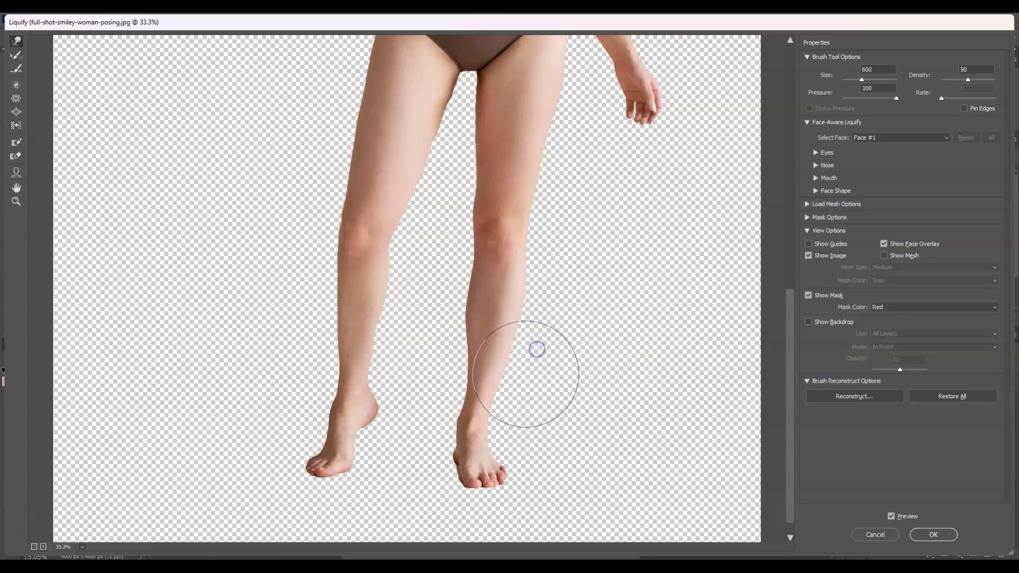
pyautogui.scroll(3, 441, 263)
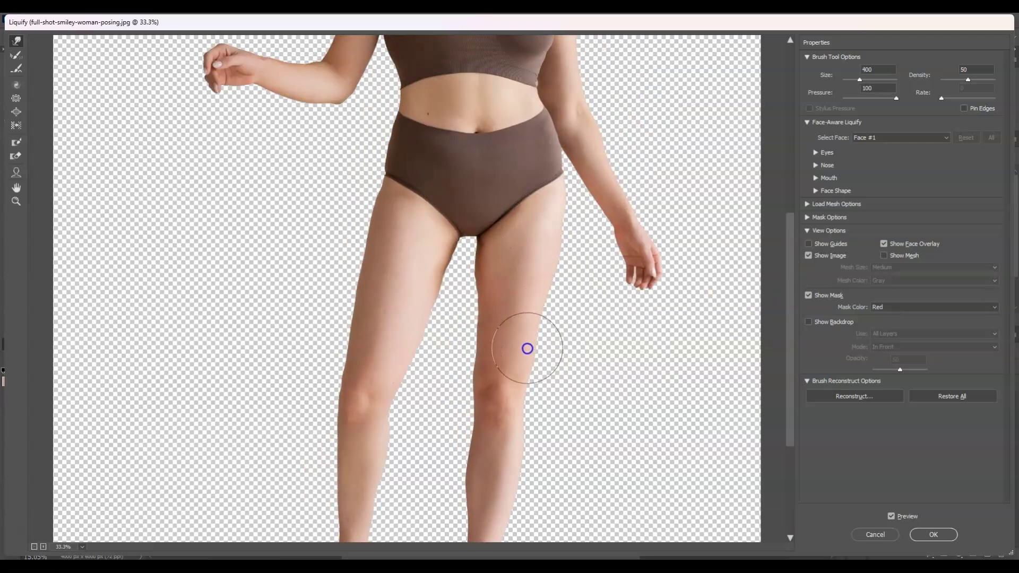
pyautogui.moveTo(785, 261)
pyautogui.mouseDown()
pyautogui.moveTo(780, 205)
pyautogui.moveTo(771, 332)
pyautogui.moveTo(769, 175)
pyautogui.moveTo(771, 255)
pyautogui.mouseUp()
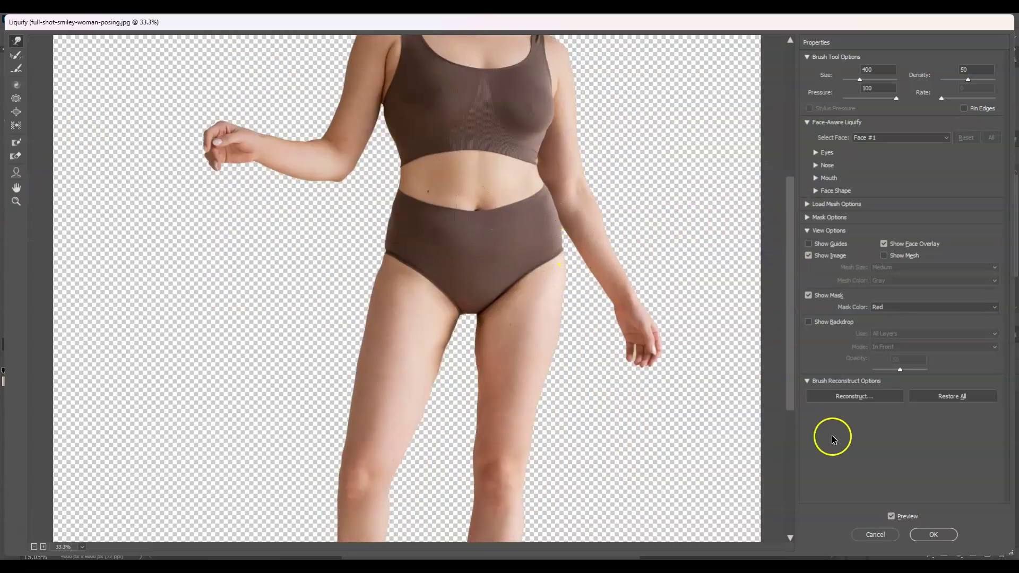
# - Commit the Liquify slimming, then duplicate Background to the top of the stack as a hidden 'Background copy'
pyautogui.click(933, 534)
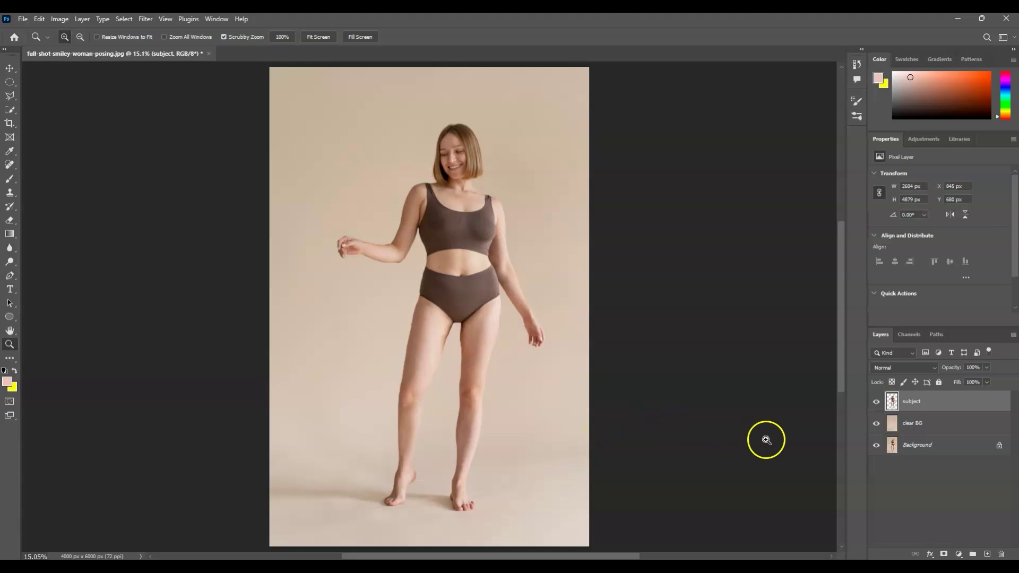
pyautogui.moveTo(902, 445); pyautogui.dragTo(927, 395)
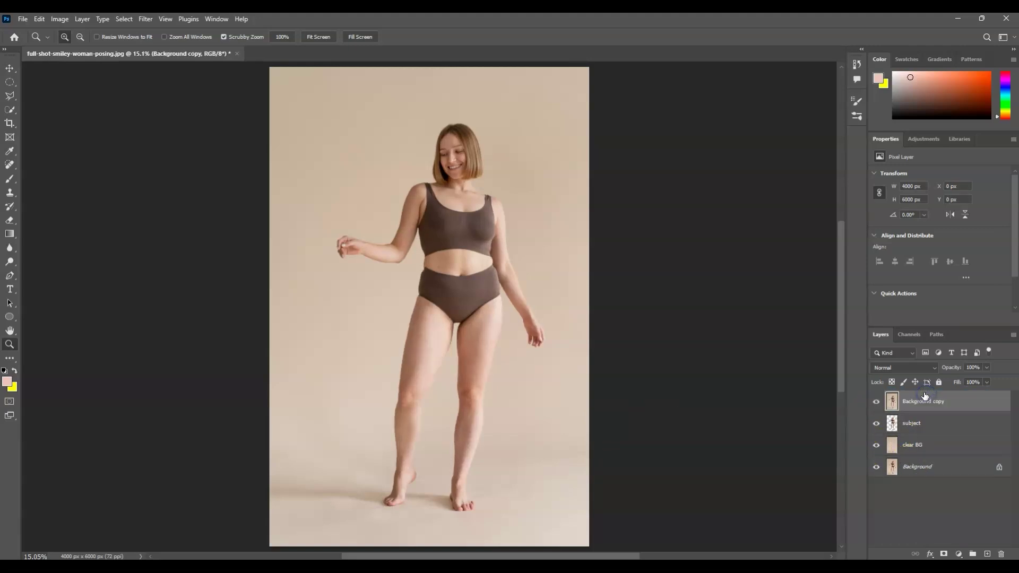
pyautogui.click(876, 402)
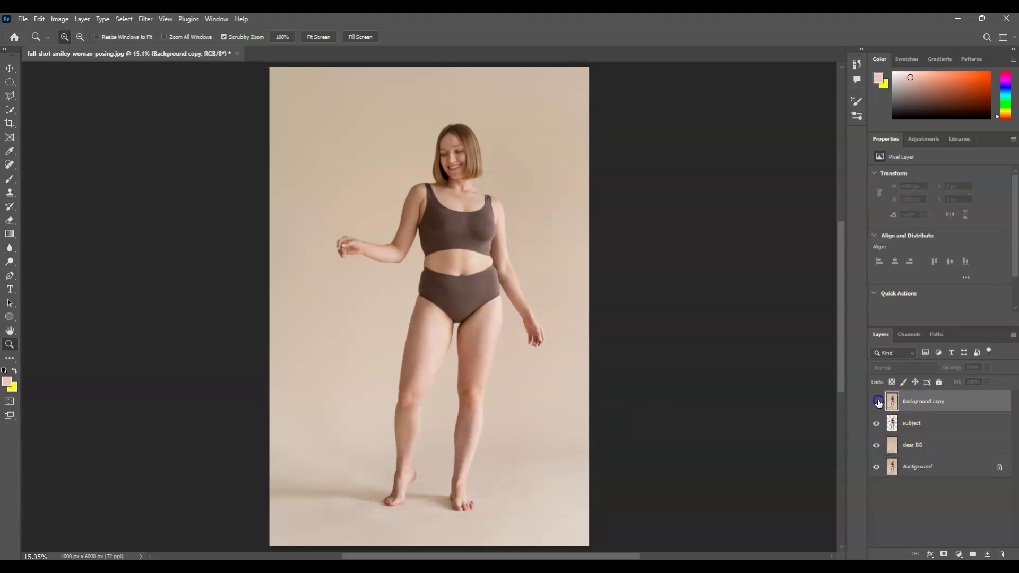